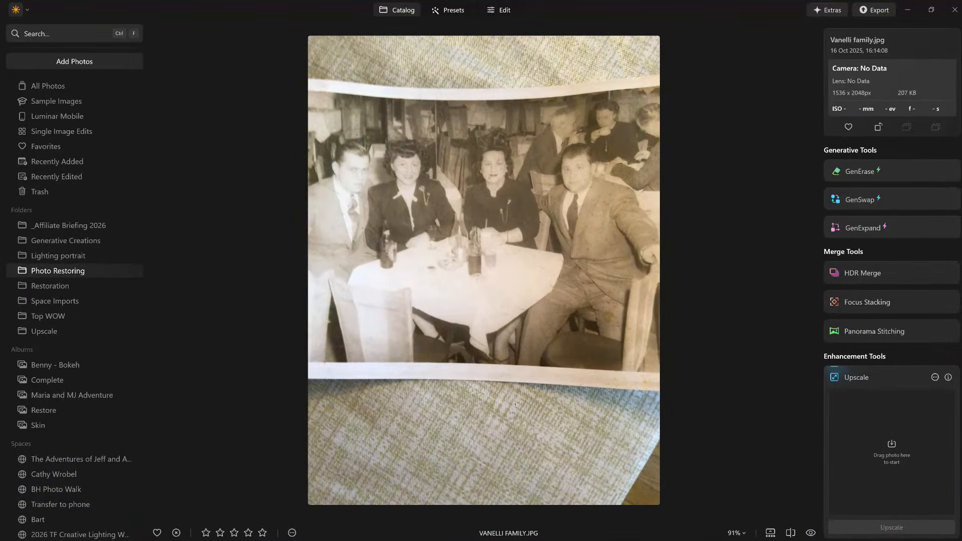
Step: Crop the photo with a free ratio down to the old print, removing the fabric background and white borders
left_click(507, 14)
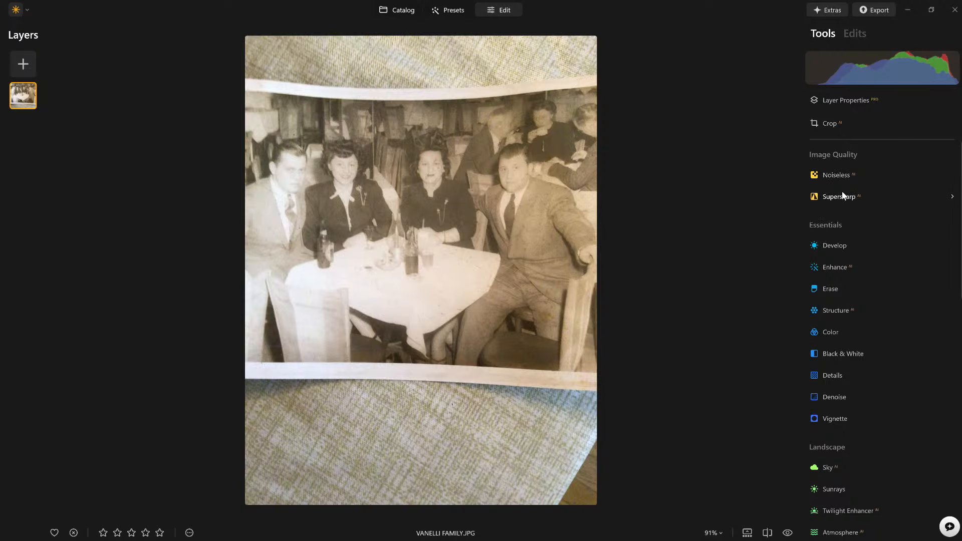
key("c")
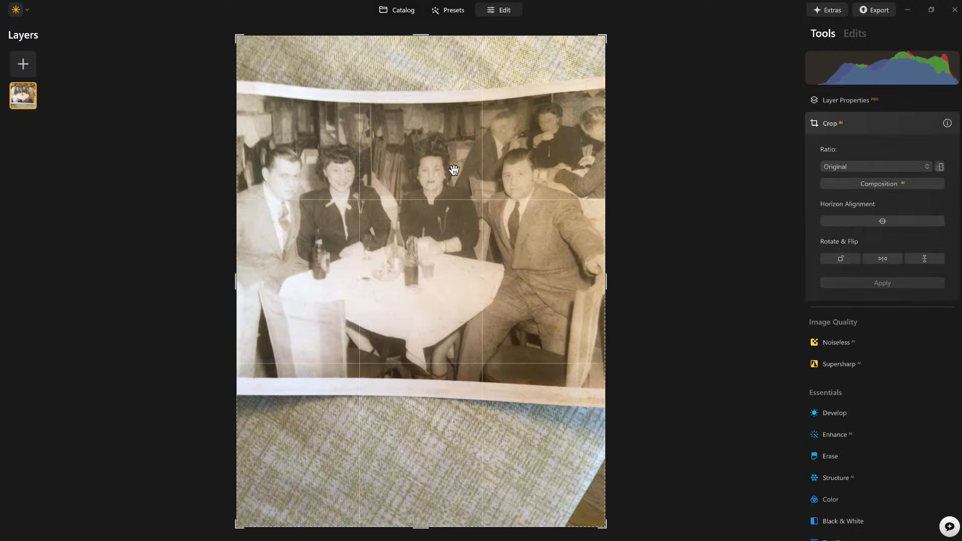
left_click(882, 166)
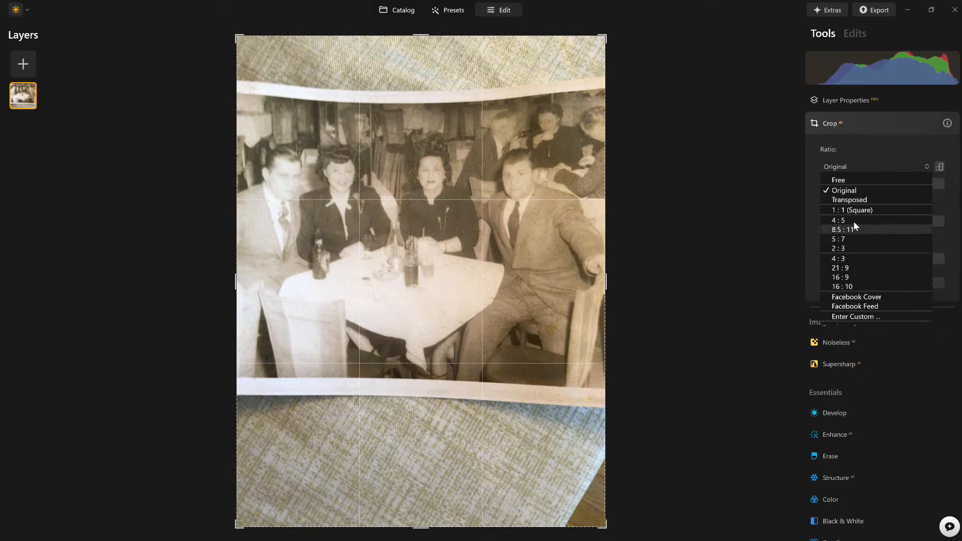
left_click(847, 180)
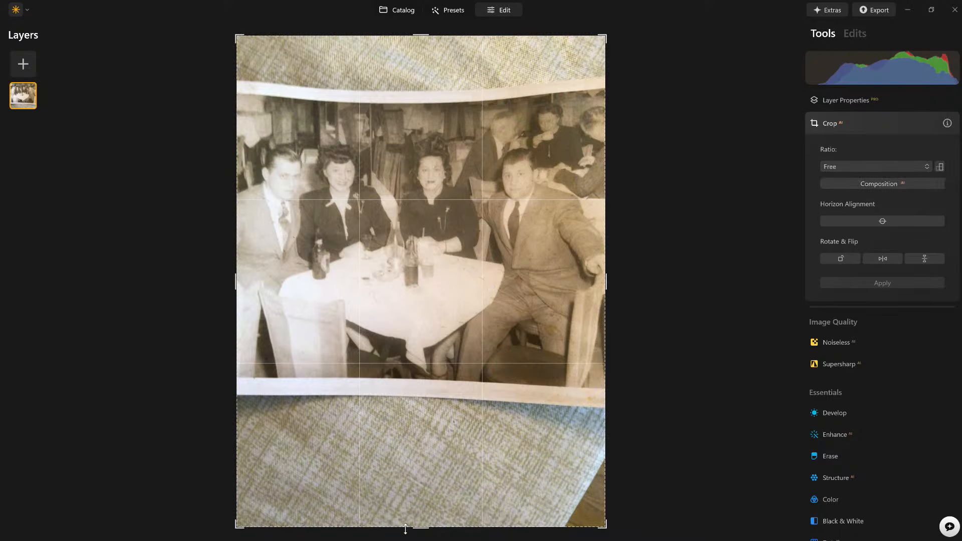
left_click_drag(430, 516, 458, 454)
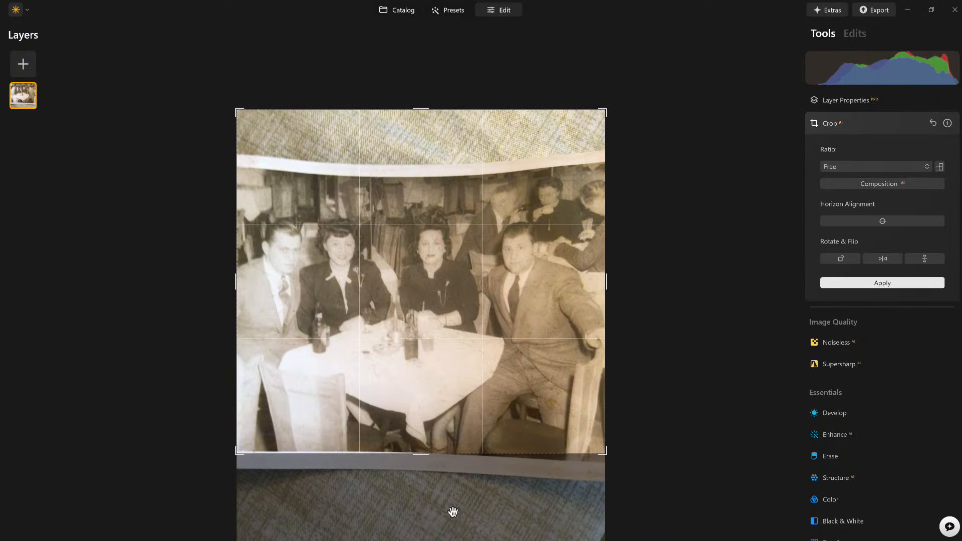
left_click_drag(416, 108, 415, 141)
left_click_drag(418, 416, 419, 414)
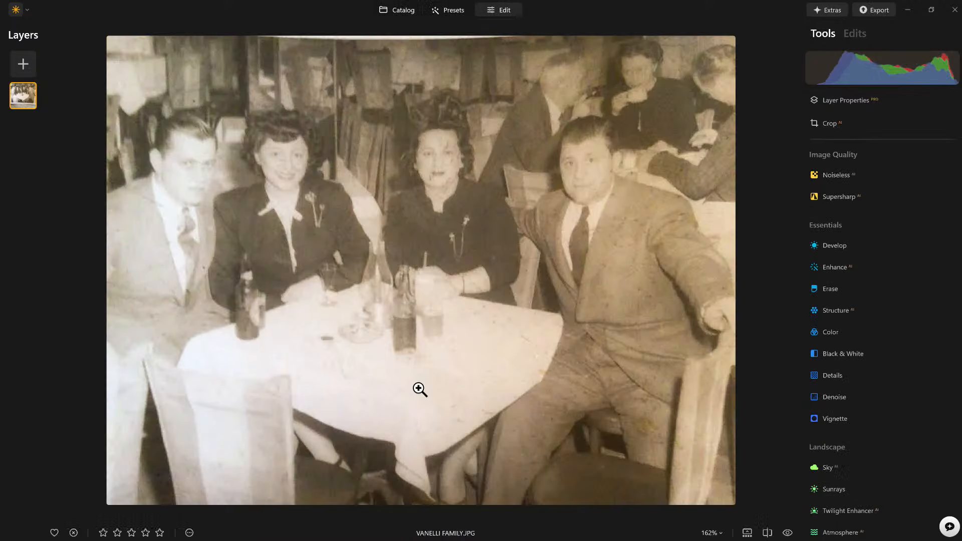
Step: Tighten the crop to about 1507 × 1130 px, trimming the remaining white border along the print's upper edge
scroll(419, 389, "down", 3)
key("c")
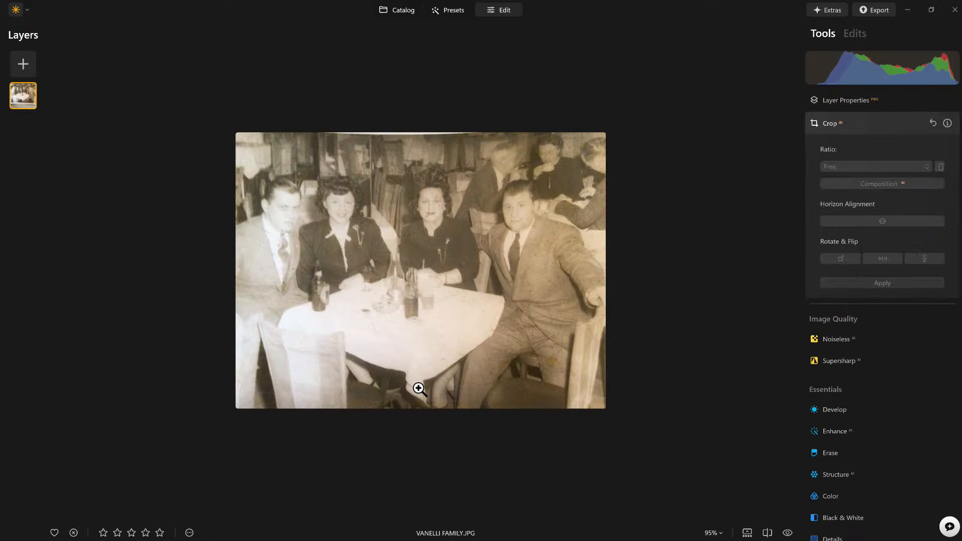
left_click_drag(413, 145, 413, 147)
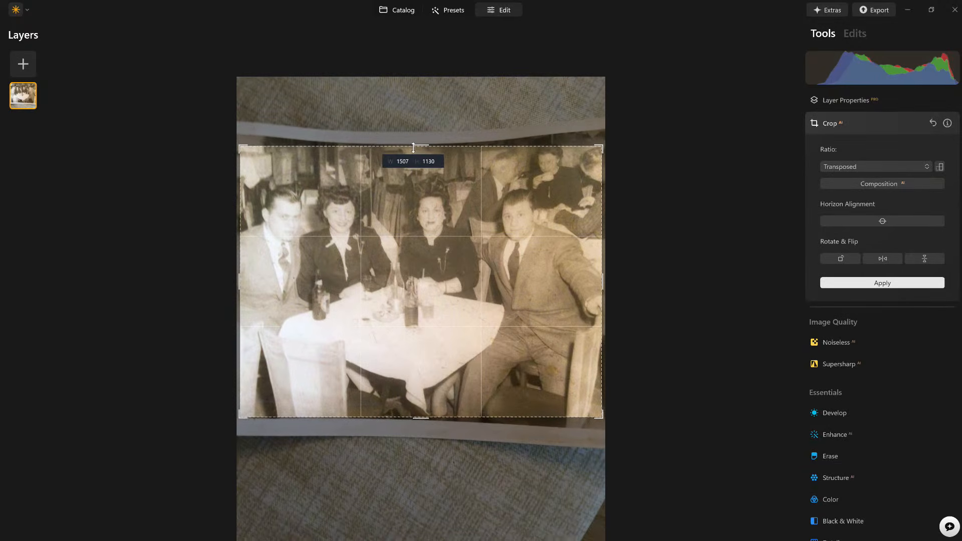
key("Return")
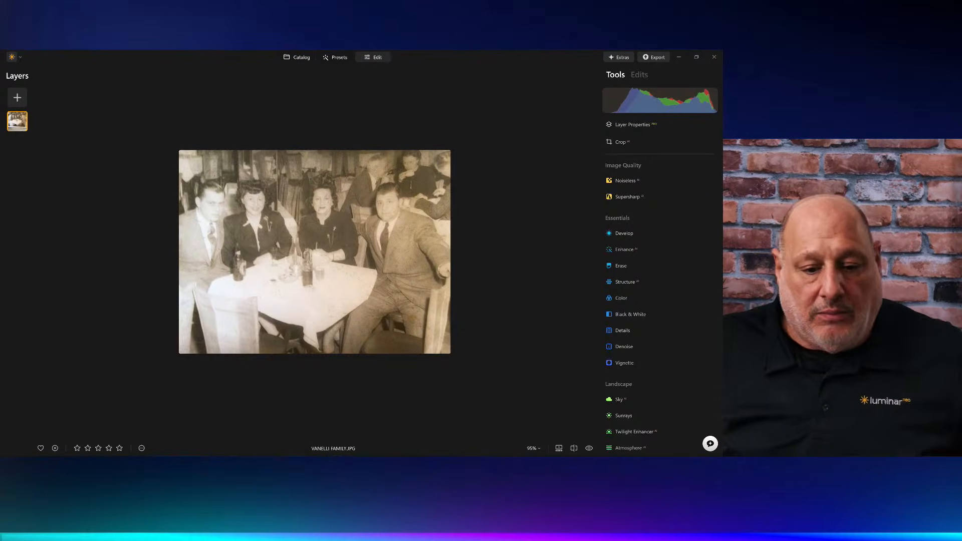
Step: Reopen the cropped family photo from the catalog for editing, and set Develop's Blacks to -40 and Smart Contrast to 37
left_click(301, 58)
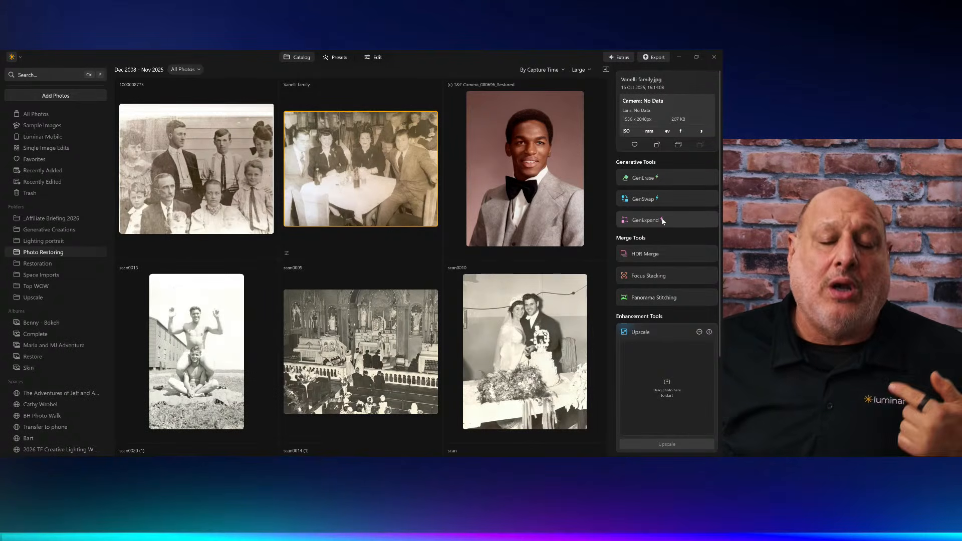
double_click(386, 149)
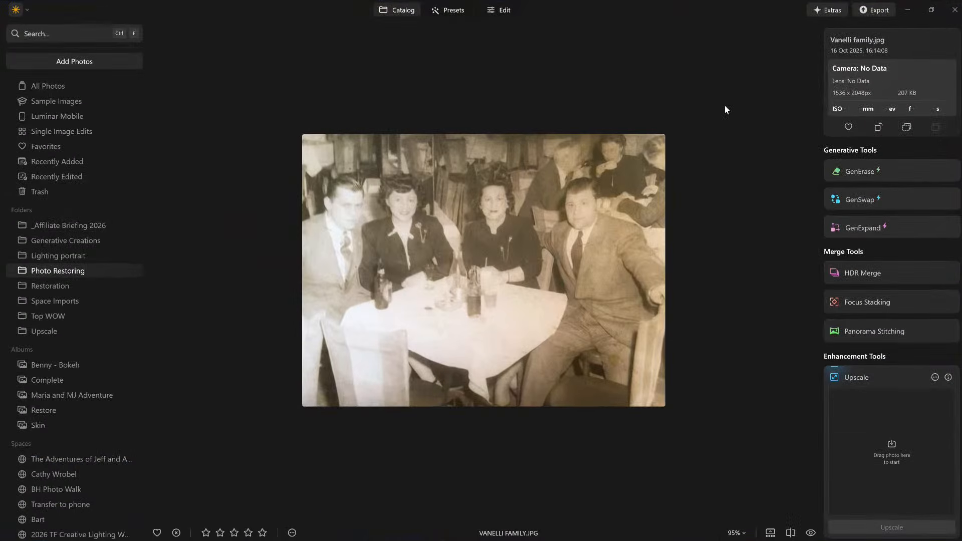
left_click(498, 12)
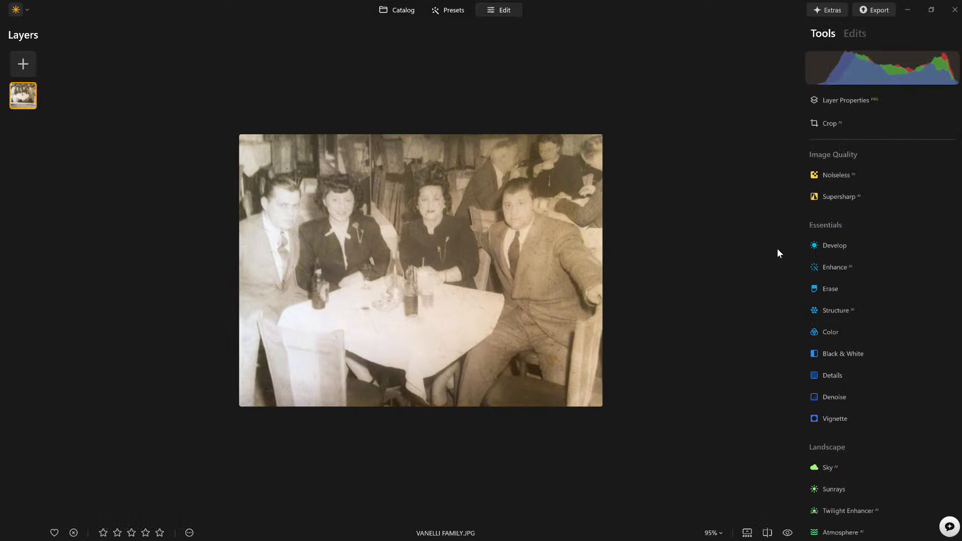
left_click(832, 245)
left_click(881, 408)
left_click_drag(878, 465, 859, 463)
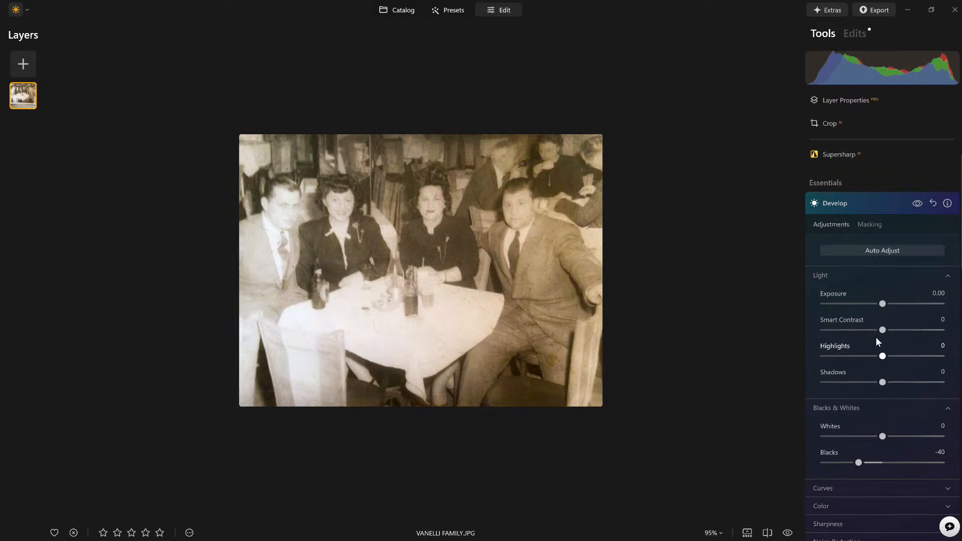
left_click_drag(883, 330, 905, 331)
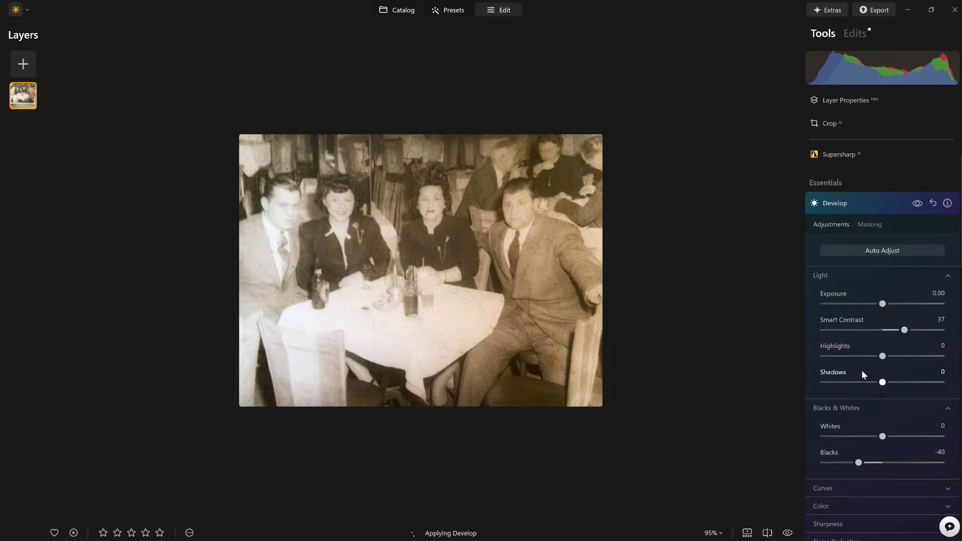
Step: Set Develop's Lens Distortion to -6 and enable Auto Defringe for the photo
scroll(862, 371, "down", 3)
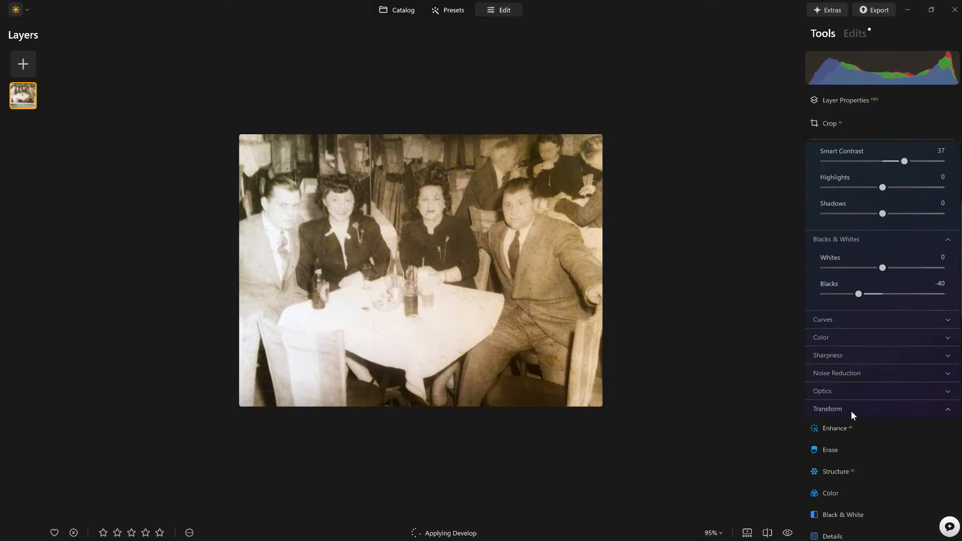
left_click(851, 410)
left_click(845, 374)
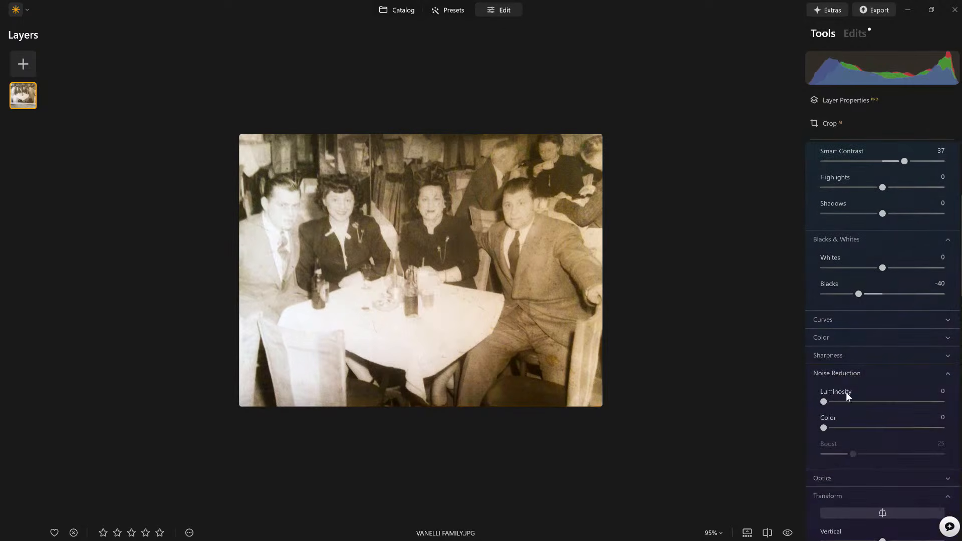
left_click(838, 372)
left_click(842, 391)
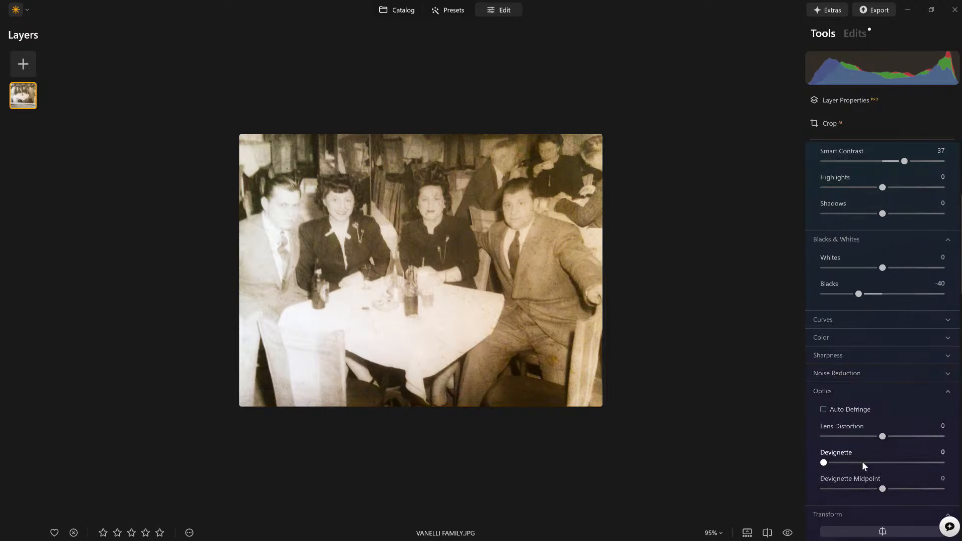
mouse_move(883, 436)
left_mouse_down()
mouse_move(925, 438)
mouse_move(835, 440)
mouse_move(879, 443)
left_mouse_up()
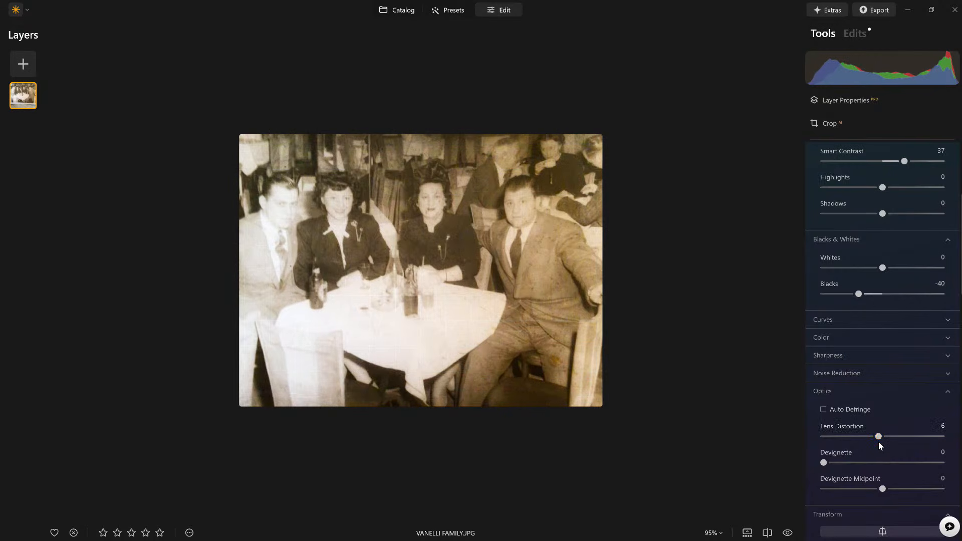
scroll(879, 441, "down", 3)
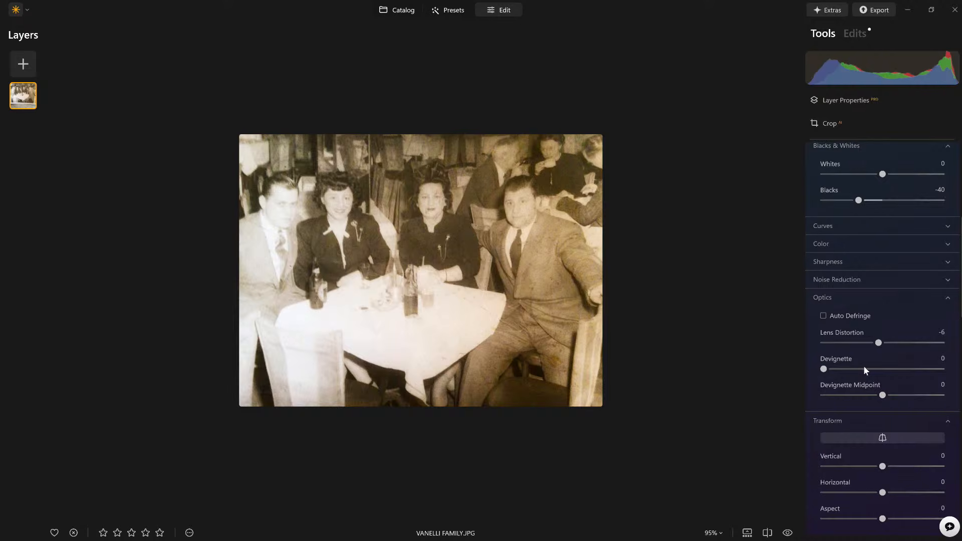
left_click(835, 315)
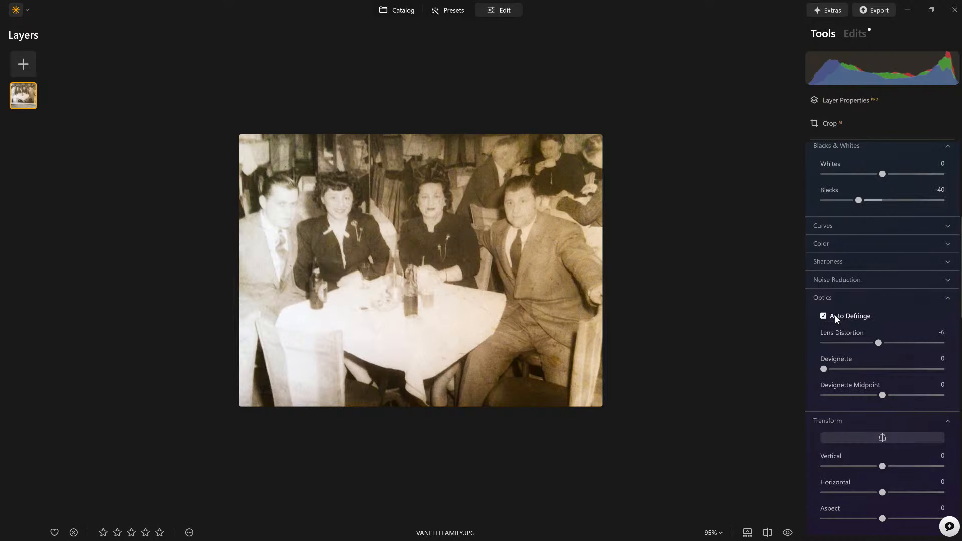
Step: Try Develop's automatic perspective correction on the photo and turn it back off
left_click(896, 437)
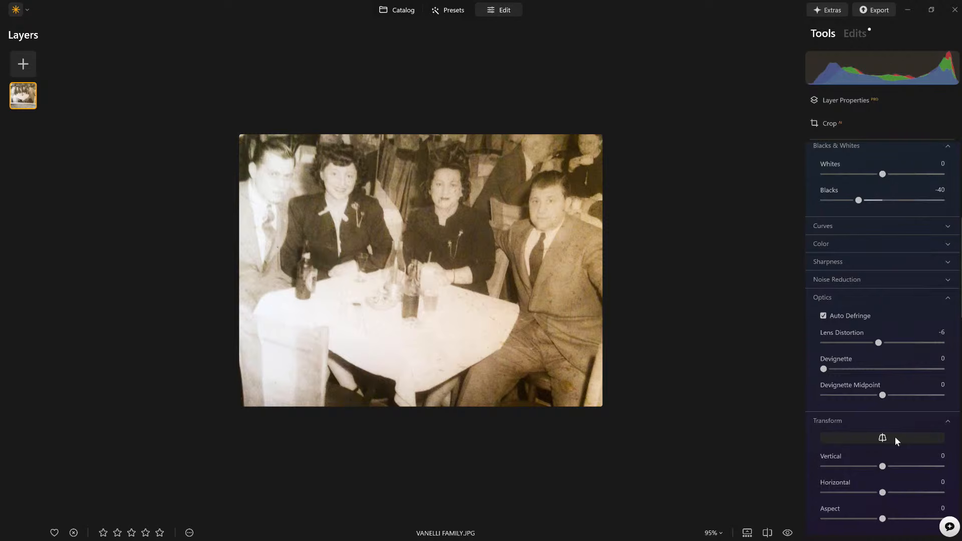
left_click(895, 438)
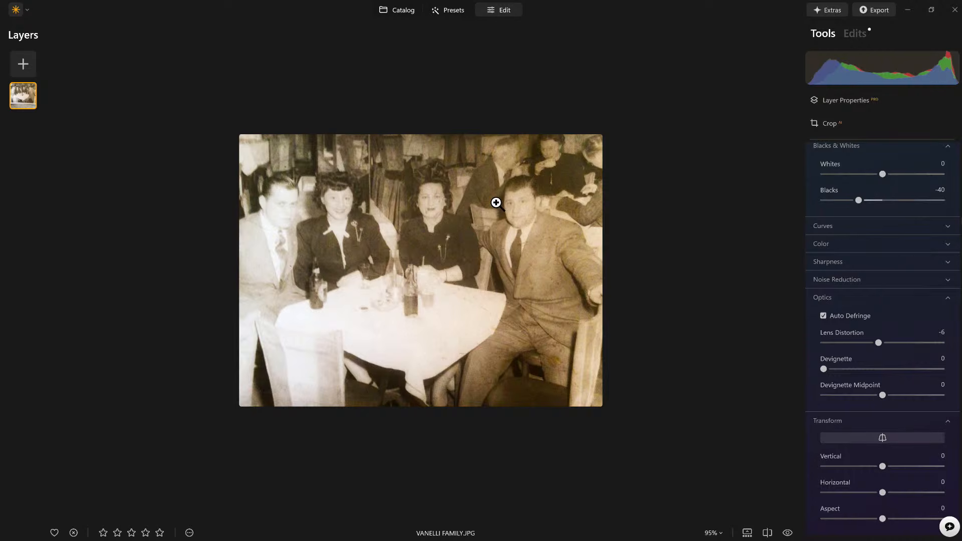
Step: Return to the catalog grid and create a virtual copy of the edited family photo
key("g")
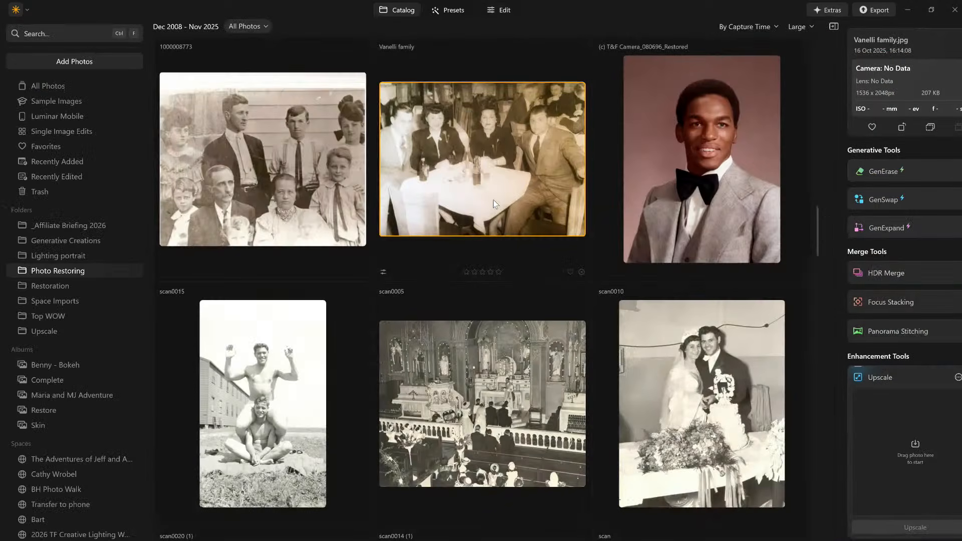
right_click(494, 157)
left_click(543, 244)
left_click(507, 191)
Step: Revert the second version of the family photo to its original, removing all its adjustments
left_click(651, 164)
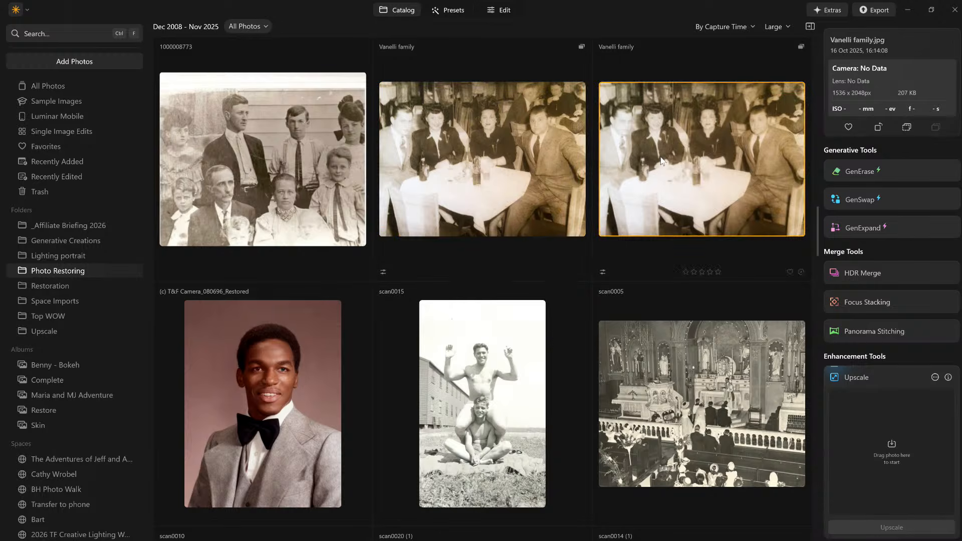
right_click(661, 158)
mouse_move(695, 271)
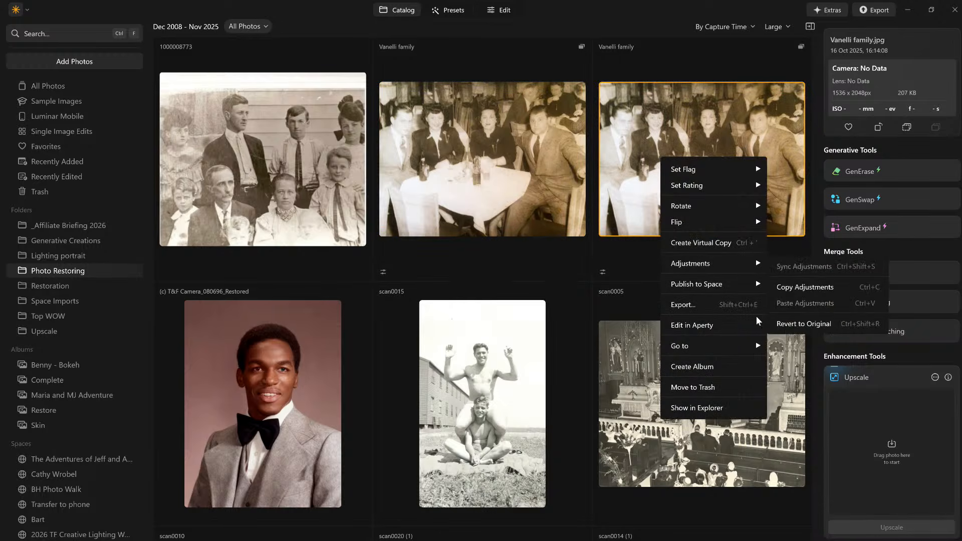
left_click(785, 330)
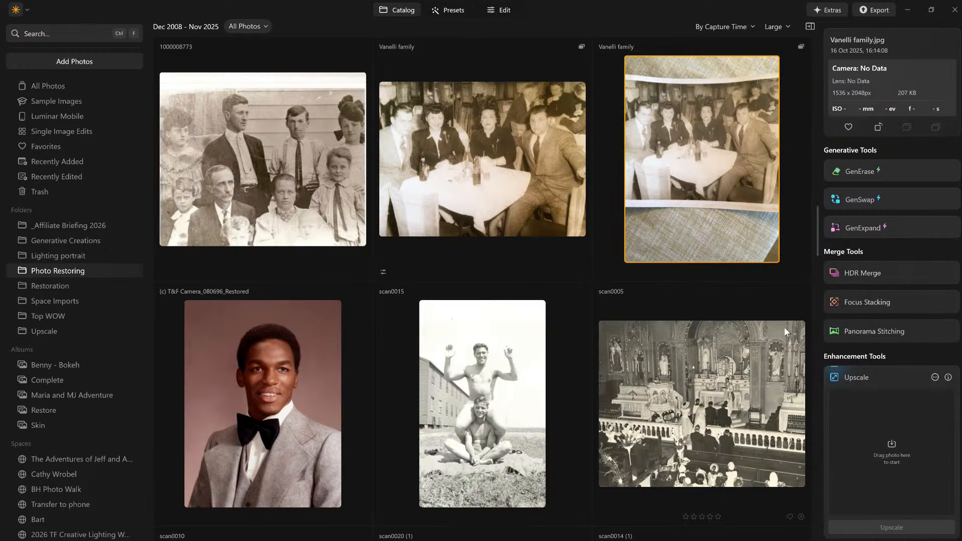
Step: Compare the unedited version with the edited one in single-image view, ending back in the catalog grid
double_click(729, 175)
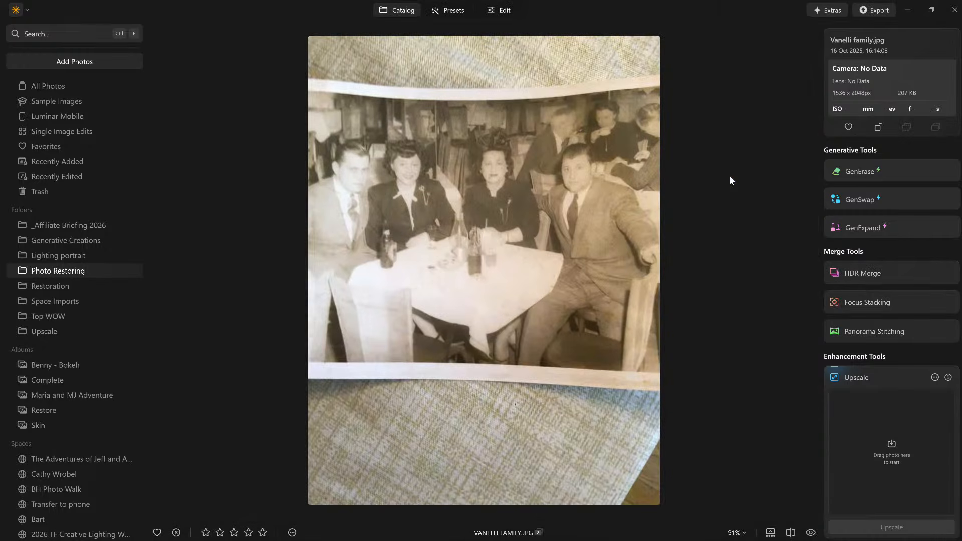
key("Left")
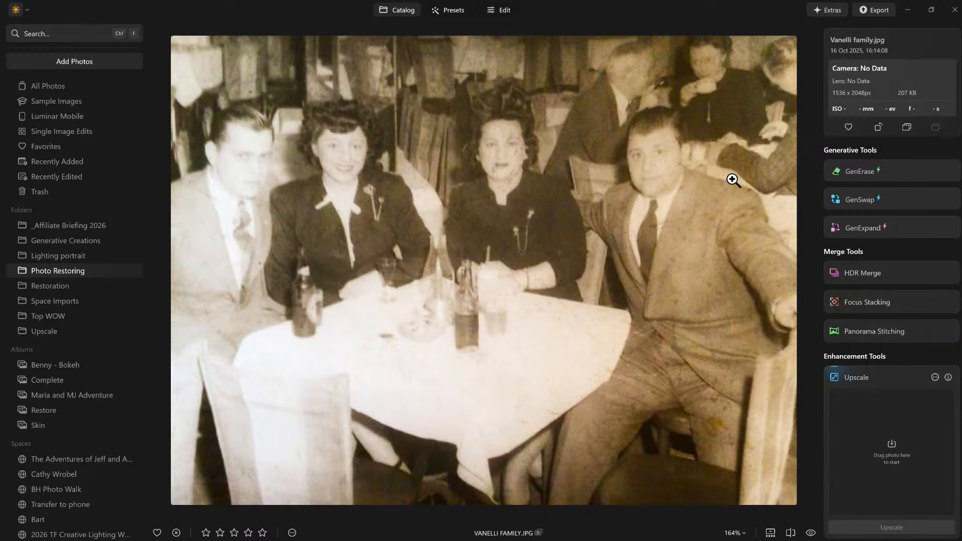
double_click(733, 179)
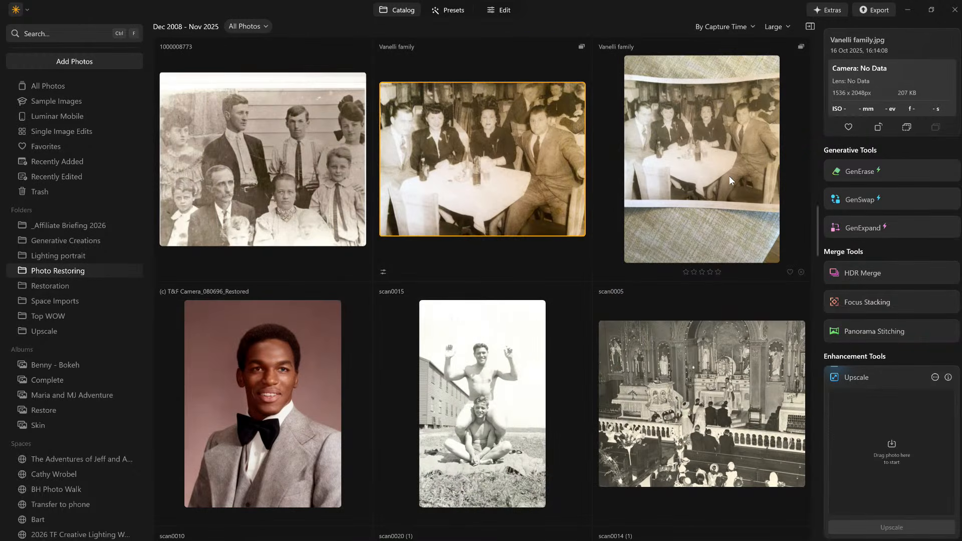
Step: Load the edited family photo into the Restoration tool and start a Full restoration
left_click(865, 372)
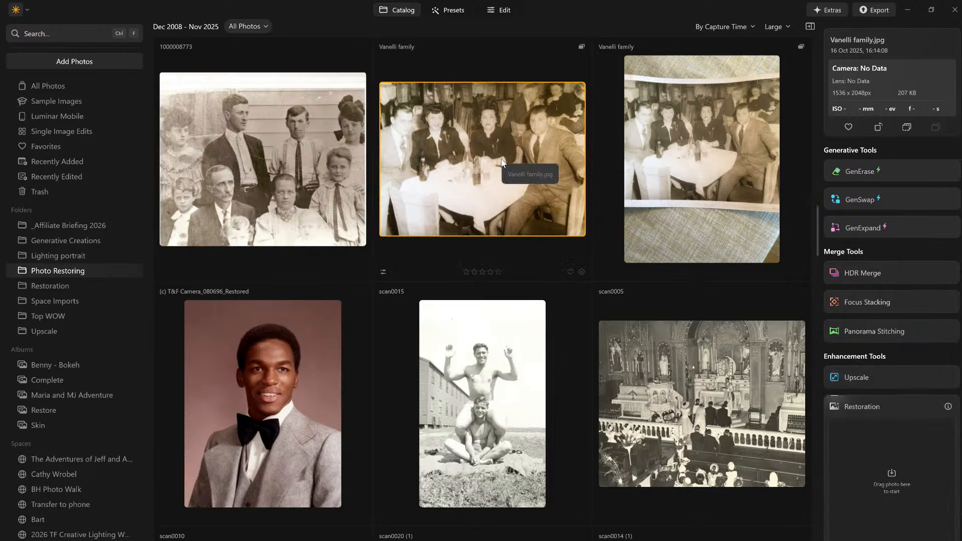
left_click_drag(900, 502, 901, 502)
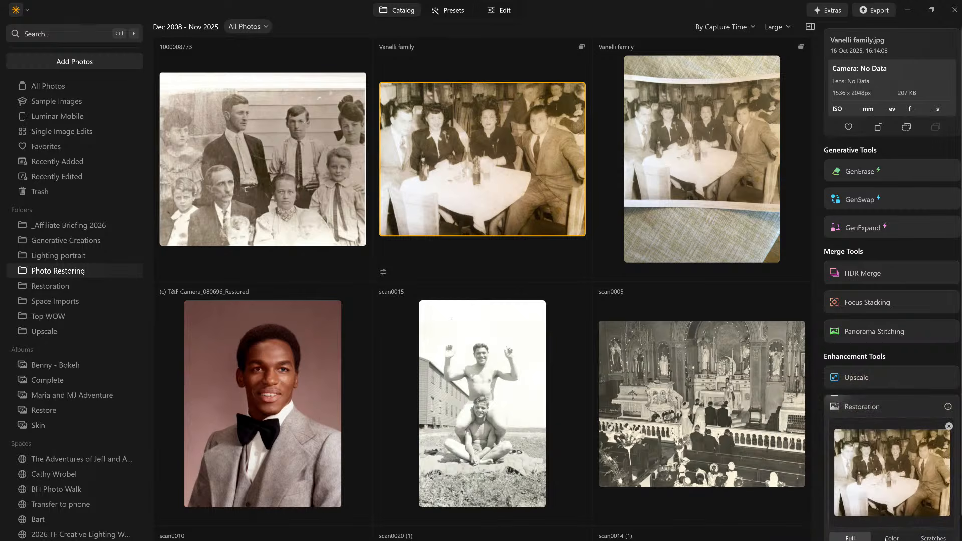
scroll(872, 484, "down", 1)
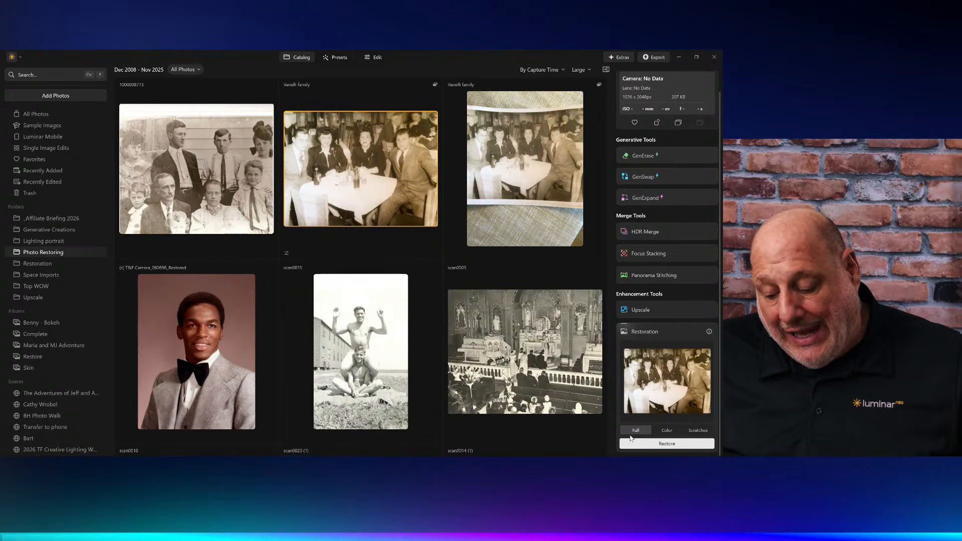
left_click(657, 444)
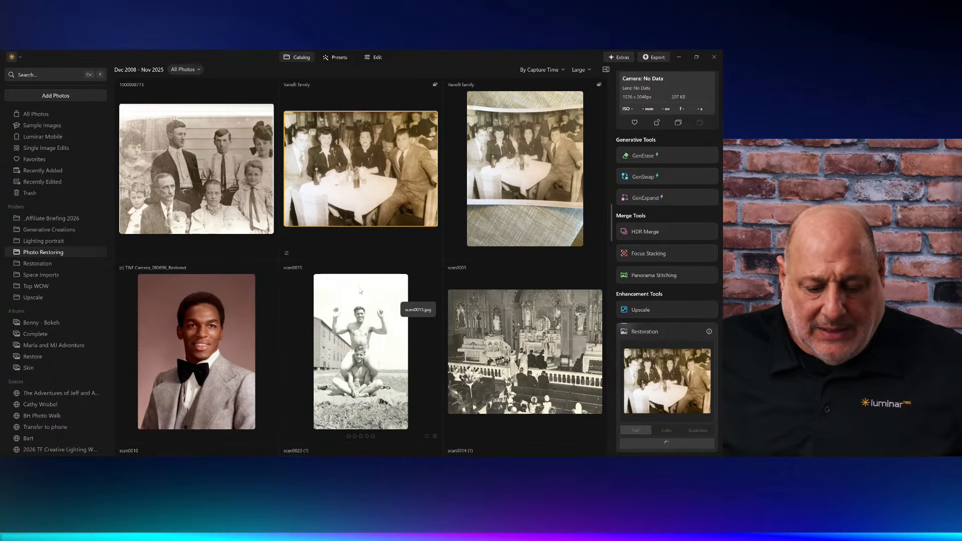
scroll(409, 304, "up", 3)
scroll(359, 290, "up", 1)
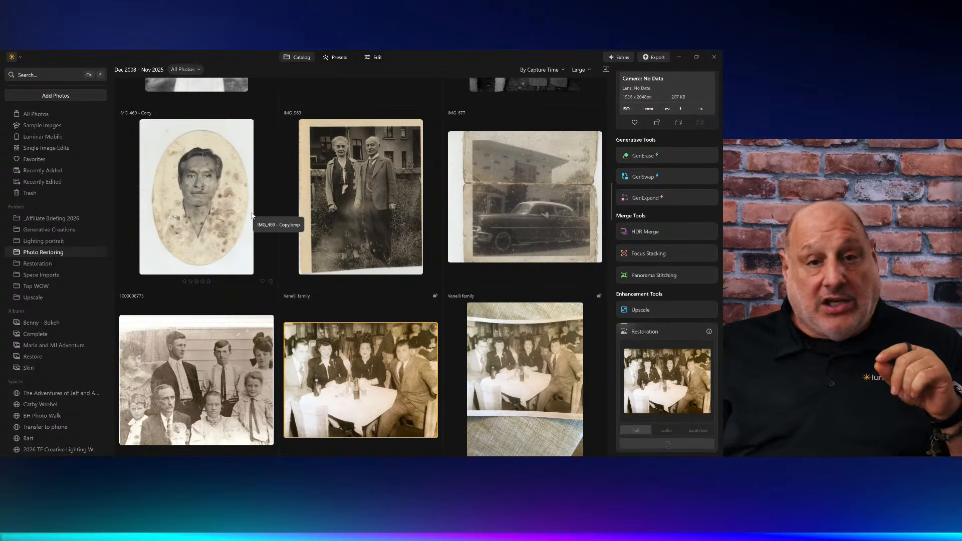
scroll(336, 209, "down", 3)
scroll(378, 213, "down", 9)
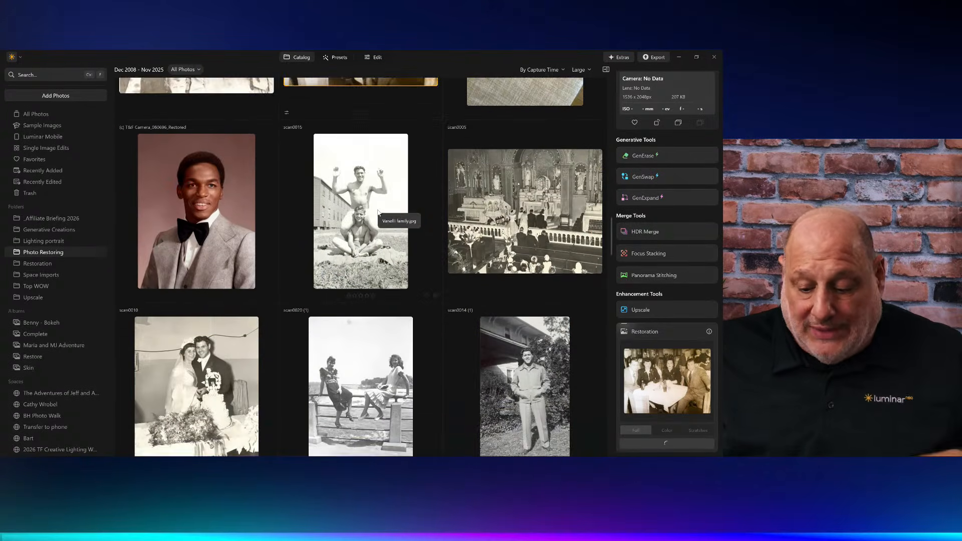
scroll(378, 212, "down", 15)
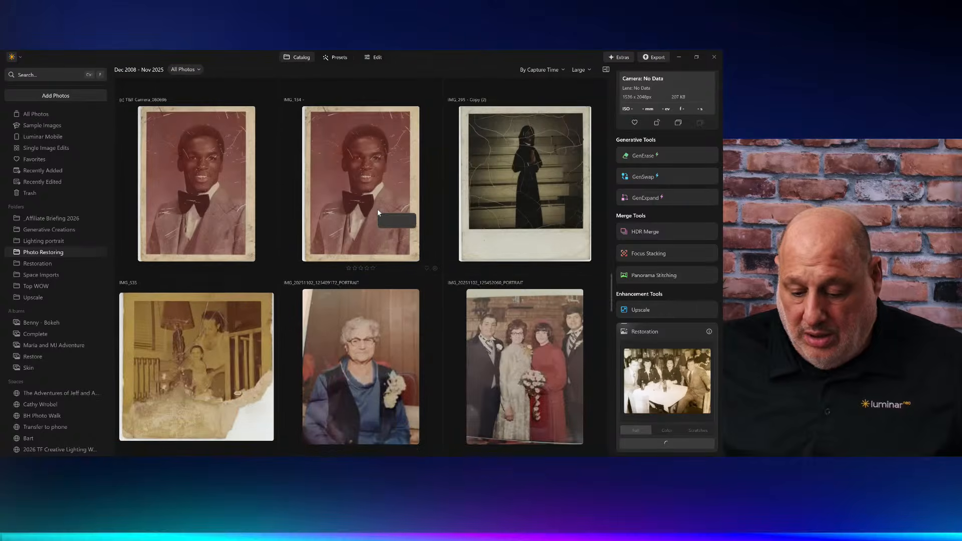
scroll(378, 212, "down", 2)
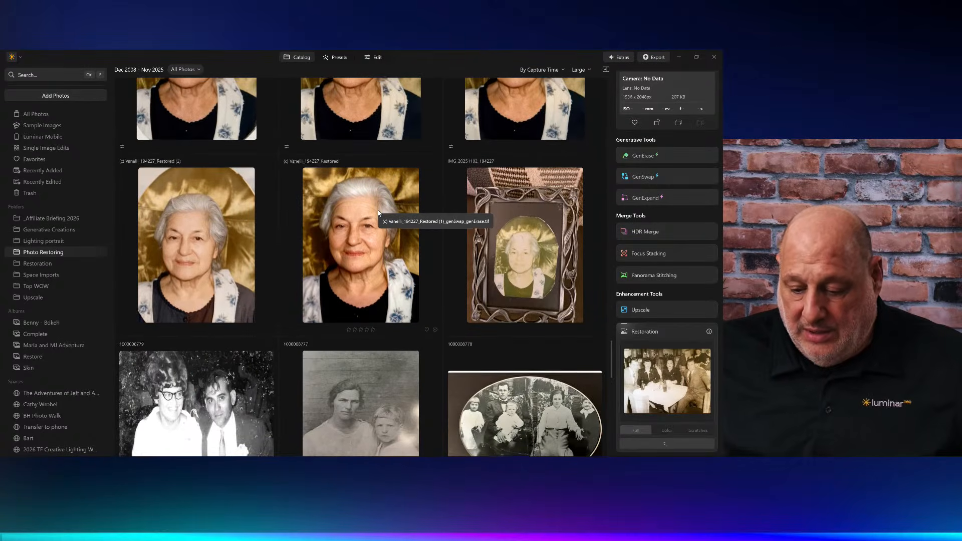
scroll(420, 243, "down", 1)
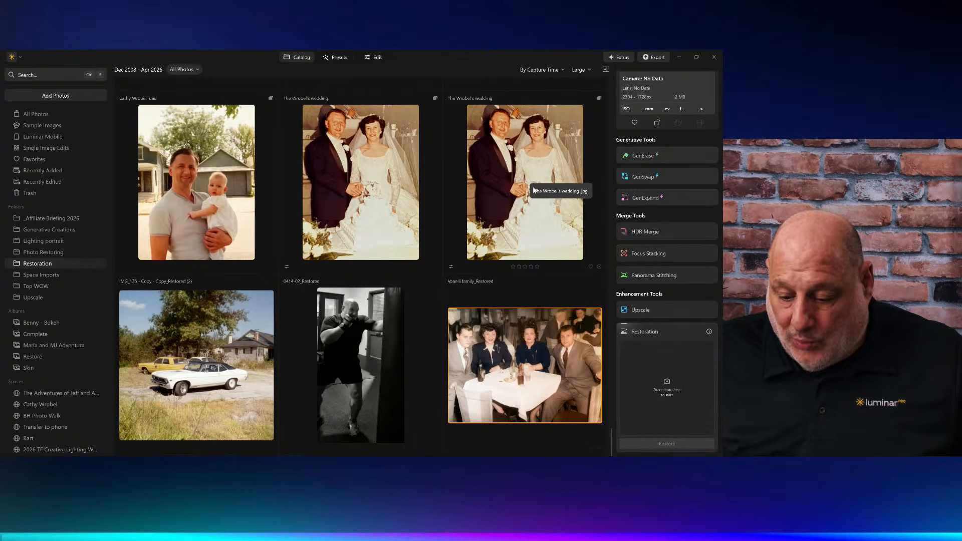
Step: View the restored version of the cropped family photo in single-image view and return to the catalog grid
double_click(535, 332)
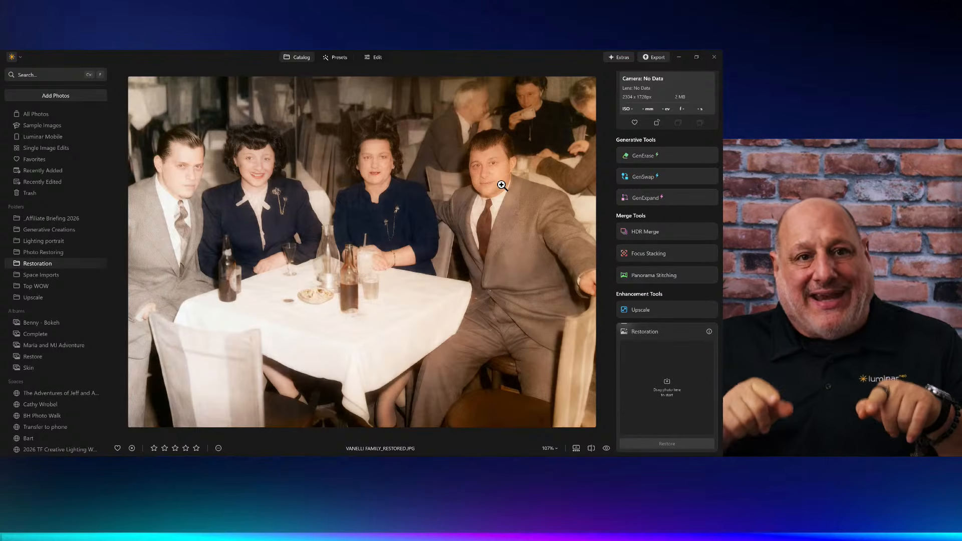
key("space")
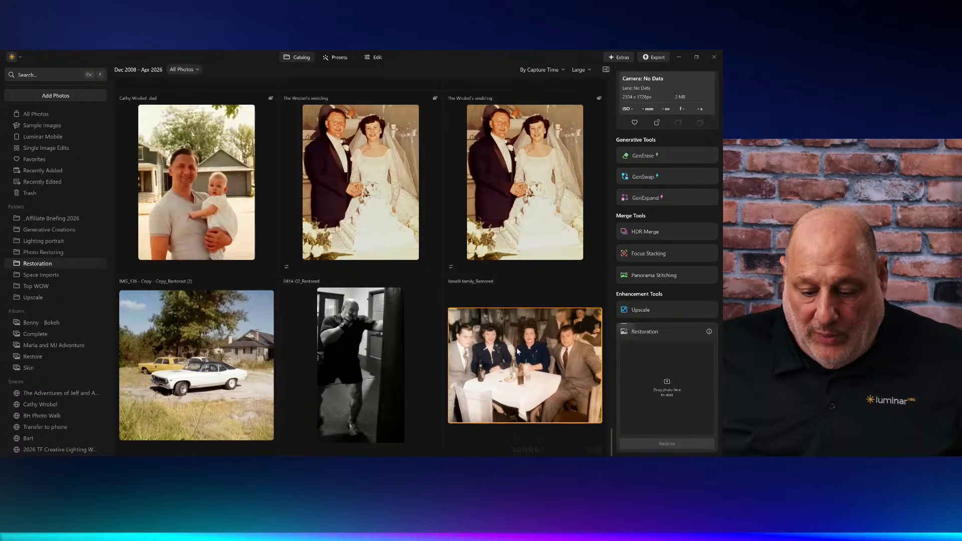
Step: Load the unedited, uncropped family photo from the Photo Restoring folder into the Restoration tool and start a Full restoration
scroll(265, 302, "up", 4)
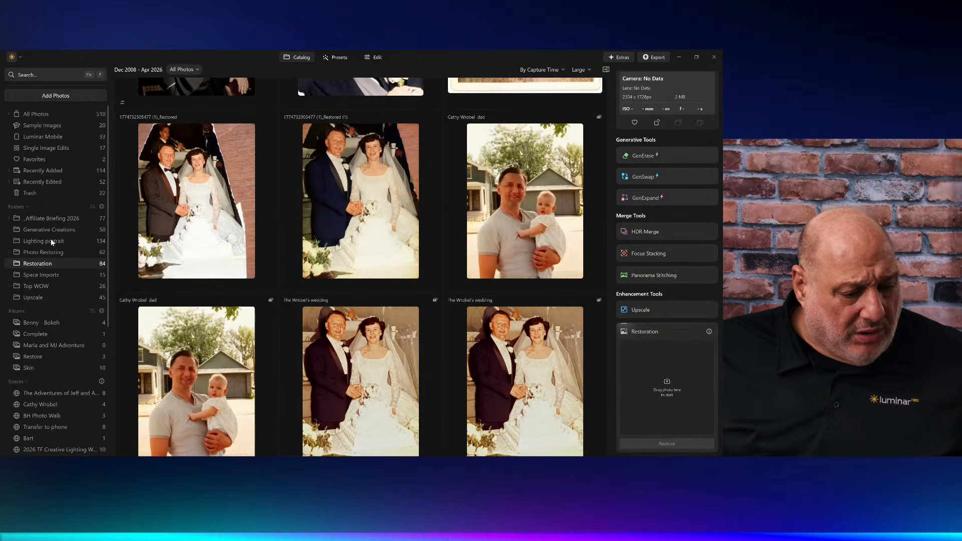
left_click(43, 252)
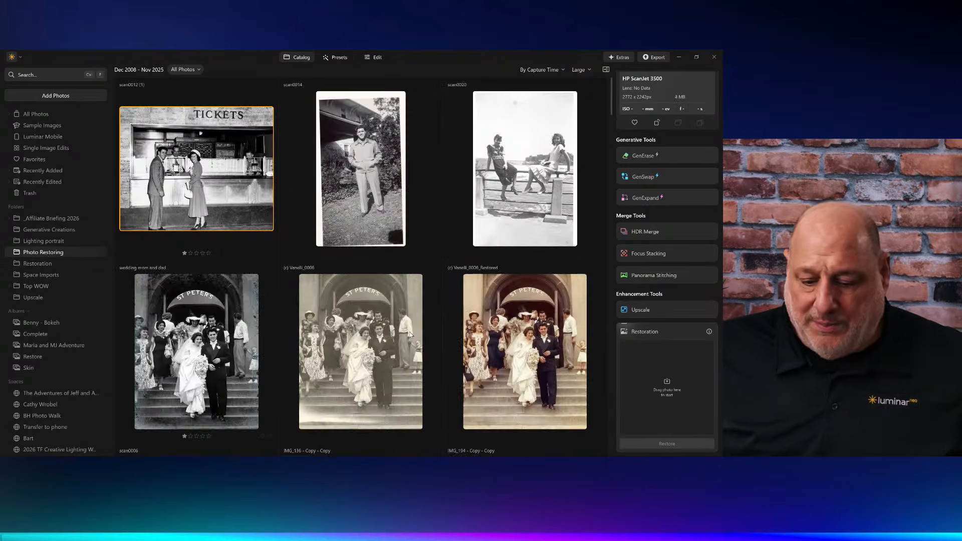
scroll(422, 334, "down", 10)
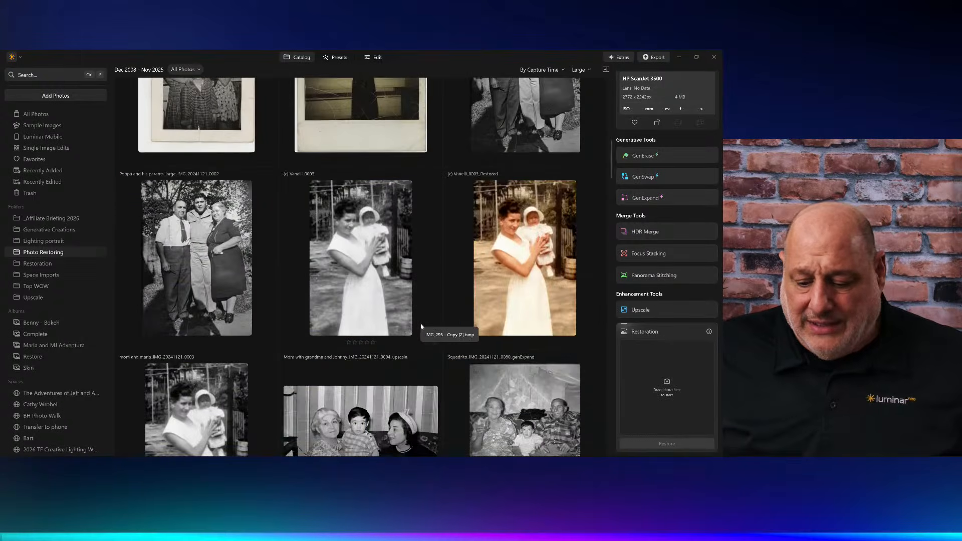
scroll(421, 327, "down", 7)
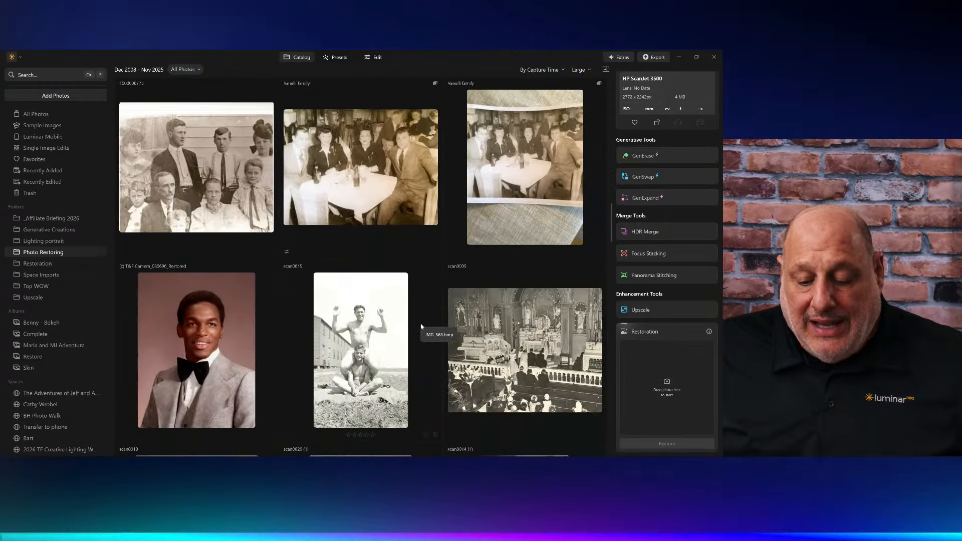
left_click(500, 141)
left_click_drag(629, 299, 691, 376)
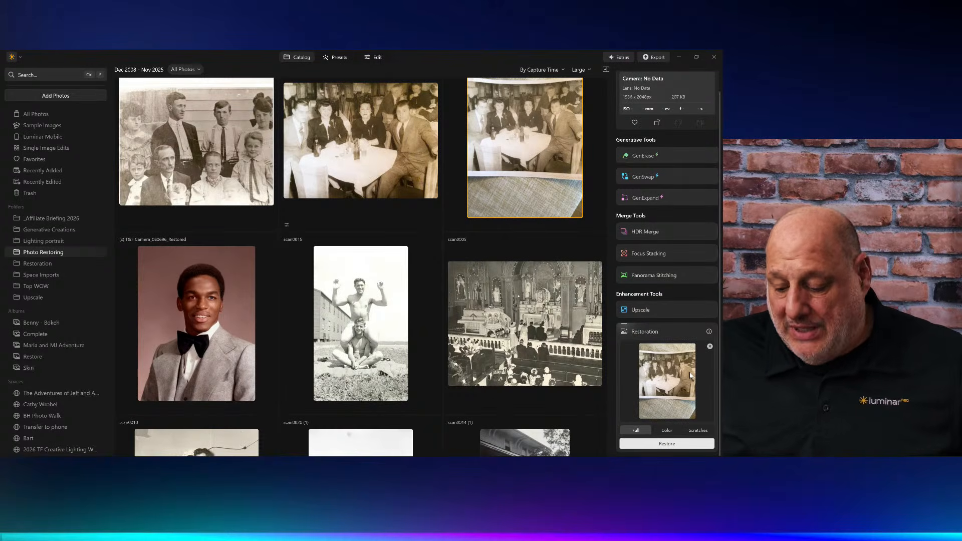
left_click(679, 444)
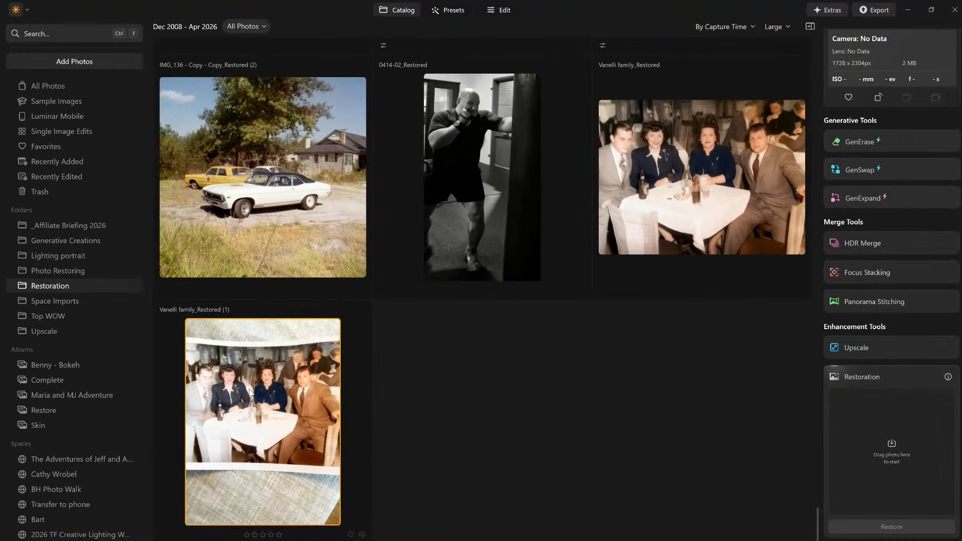
Step: Examine the restored version of the uncropped family photo up close and return to the catalog grid
double_click(250, 392)
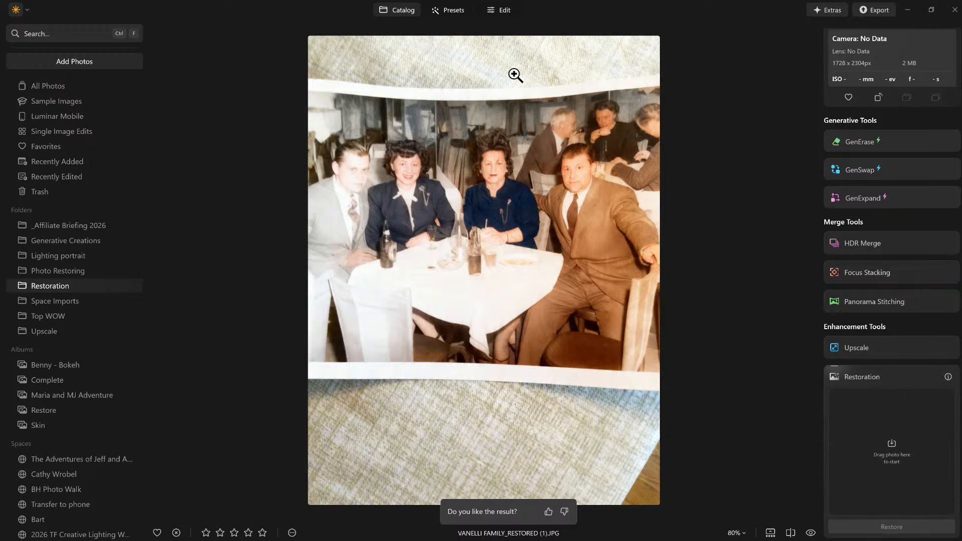
left_click(467, 137)
scroll(465, 134, "down", 1)
scroll(465, 133, "down", 10)
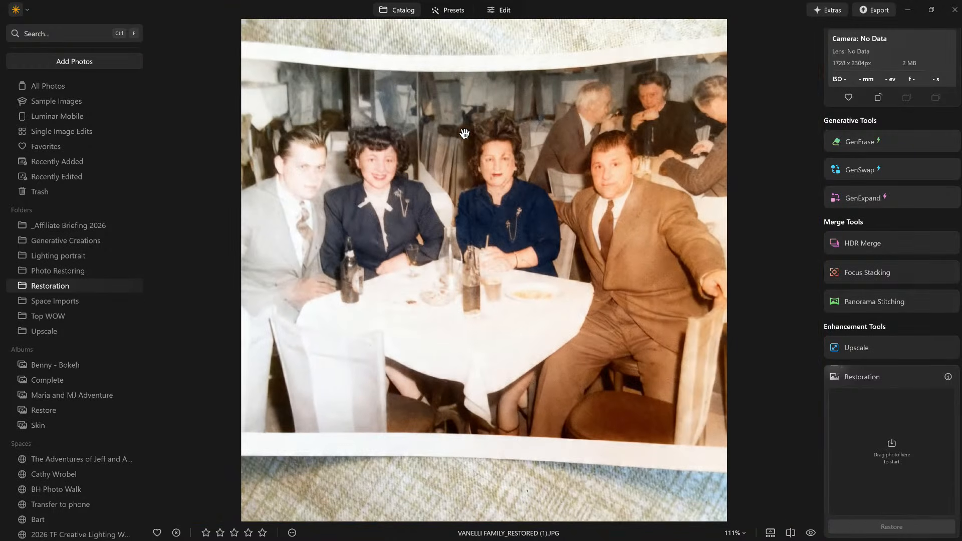
double_click(465, 134)
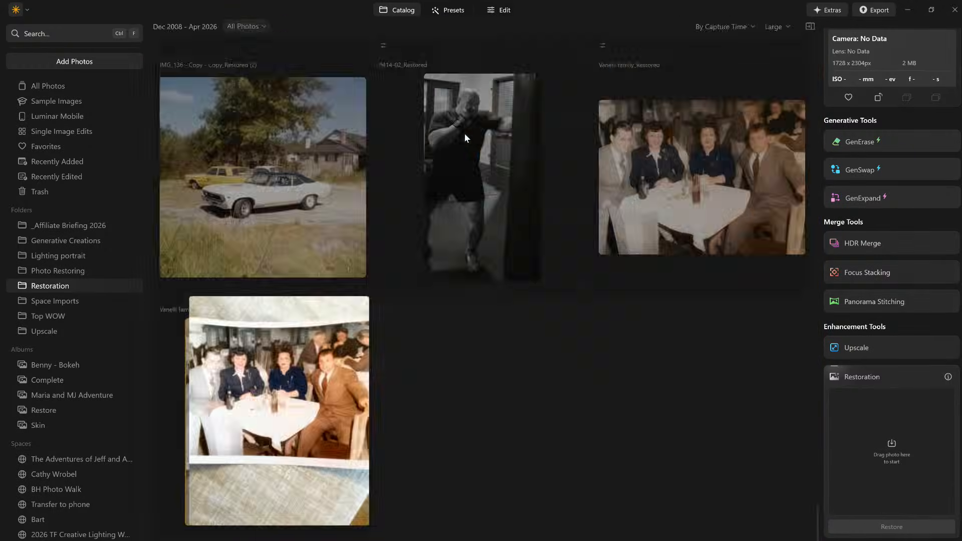
Step: Open the restored cropped family photo for editing and apply Noiseless at the Middle level
double_click(700, 154)
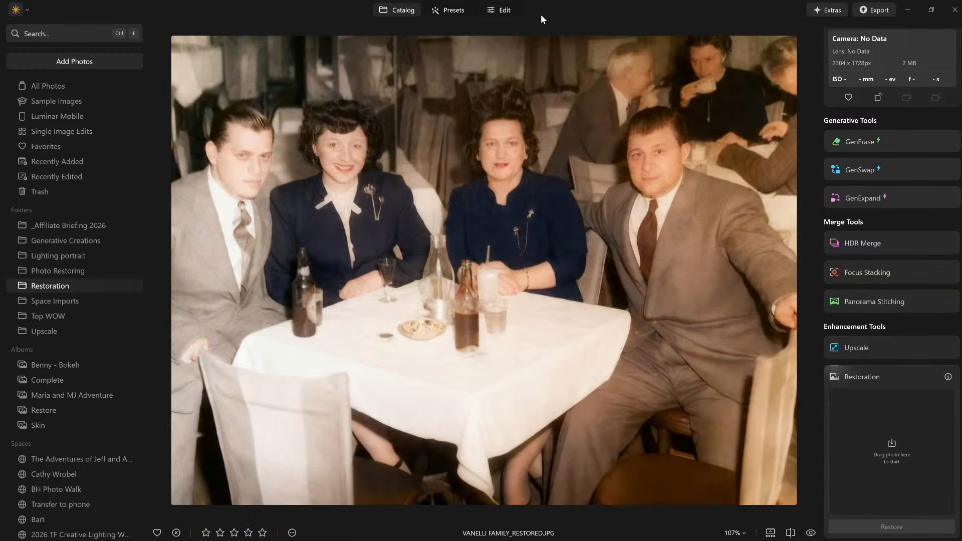
left_click(504, 15)
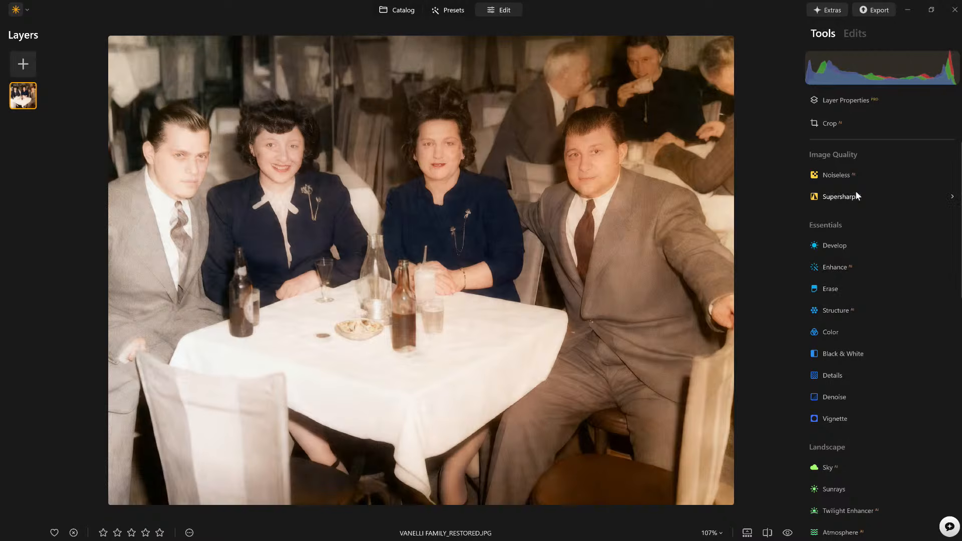
left_click(840, 175)
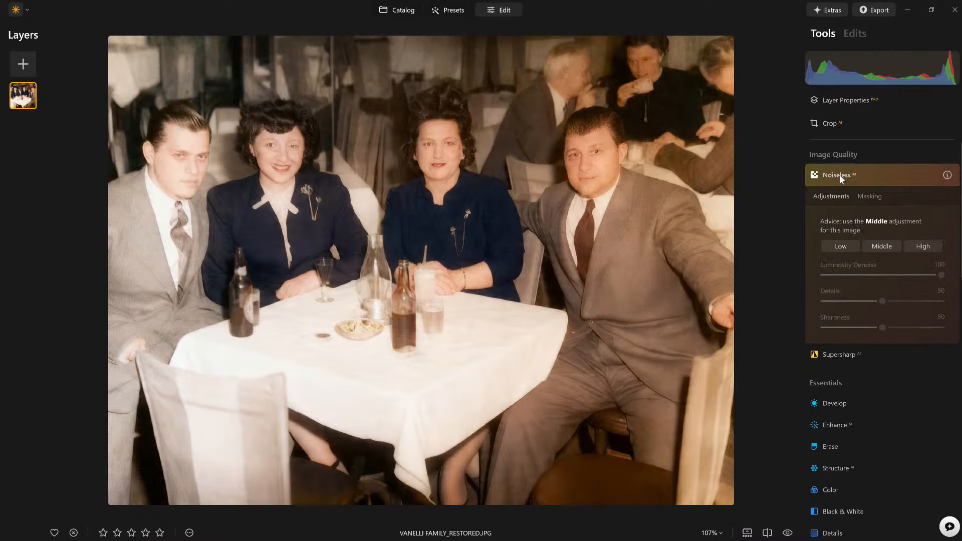
left_click(888, 245)
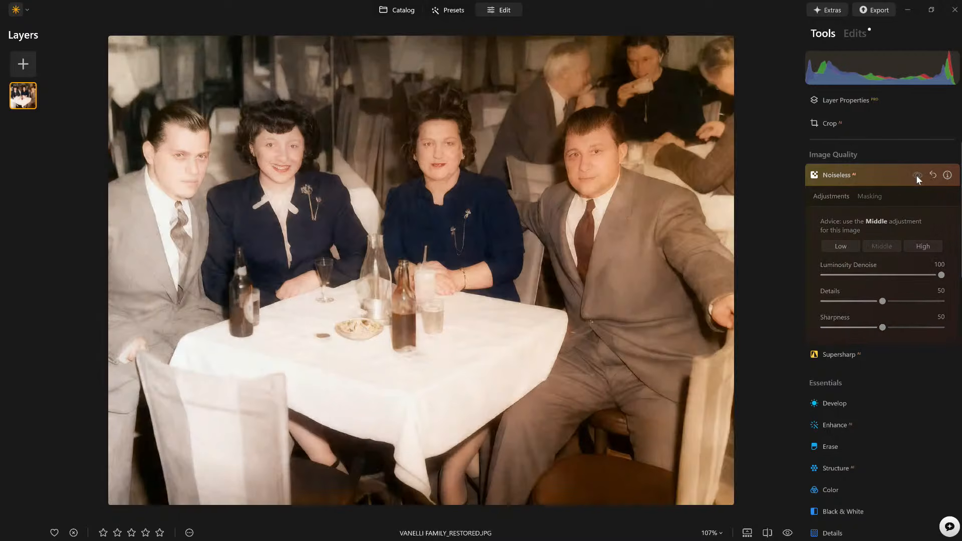
left_click(855, 175)
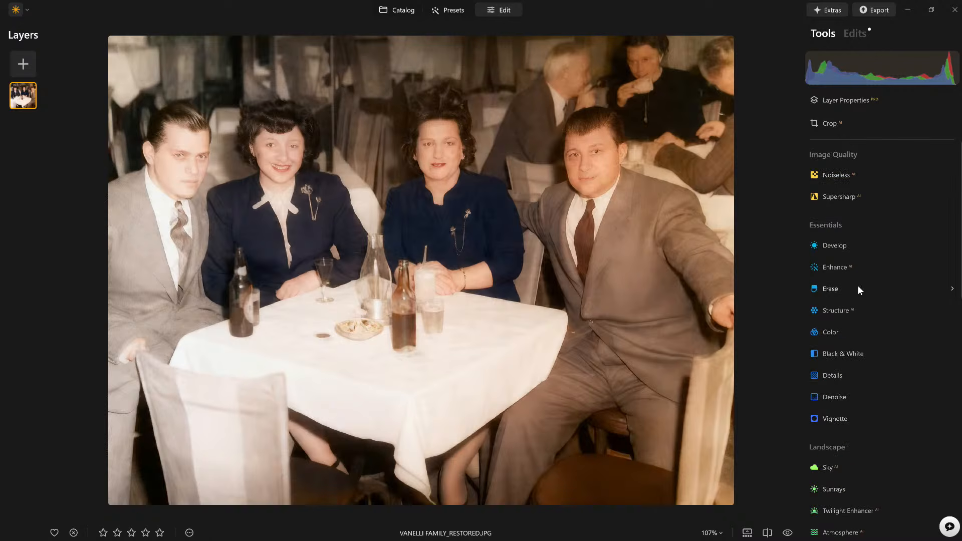
Step: In the Develop adjustments, set Blacks to -46 and lower Highlights slightly
left_click(836, 245)
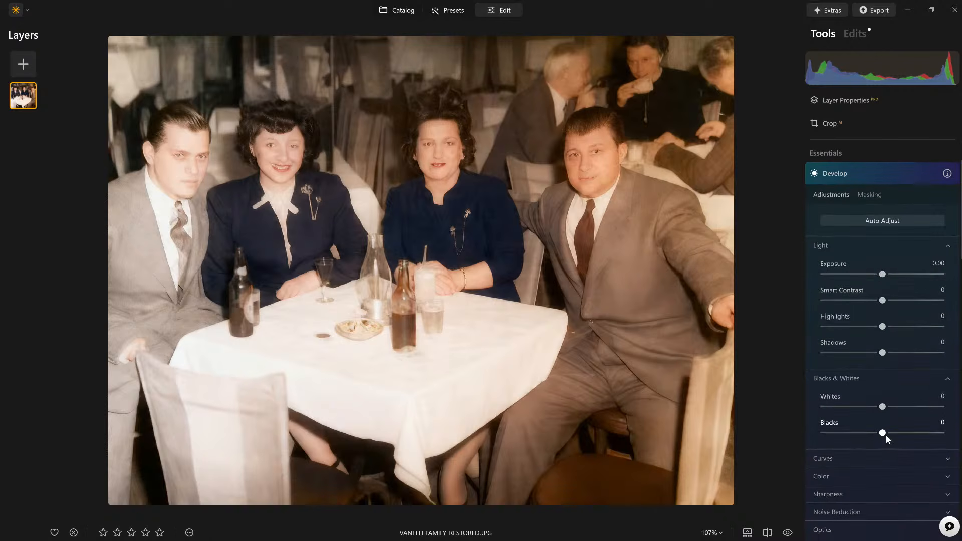
left_click_drag(881, 433, 854, 434)
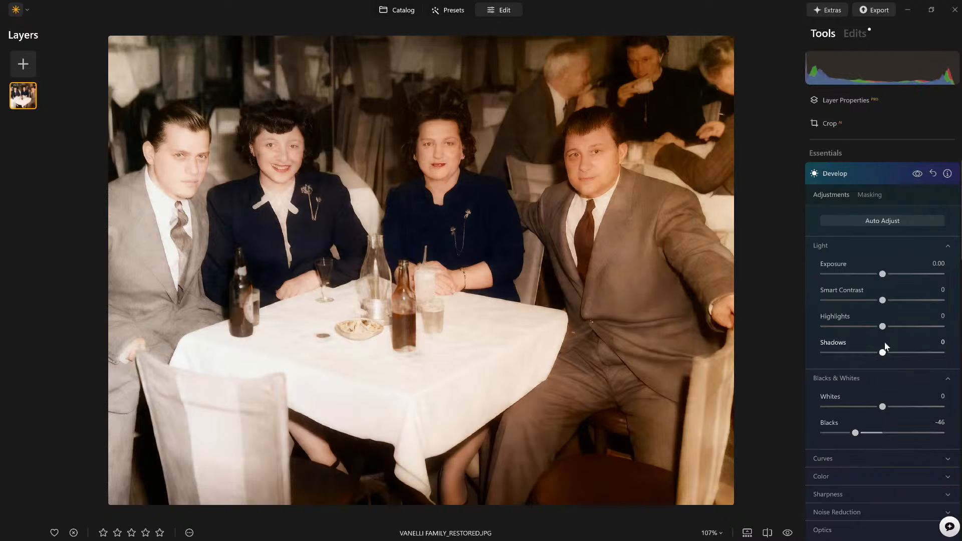
mouse_move(883, 327)
left_mouse_down()
mouse_move(832, 327)
mouse_move(877, 326)
mouse_move(866, 327)
left_mouse_up()
left_click(885, 172)
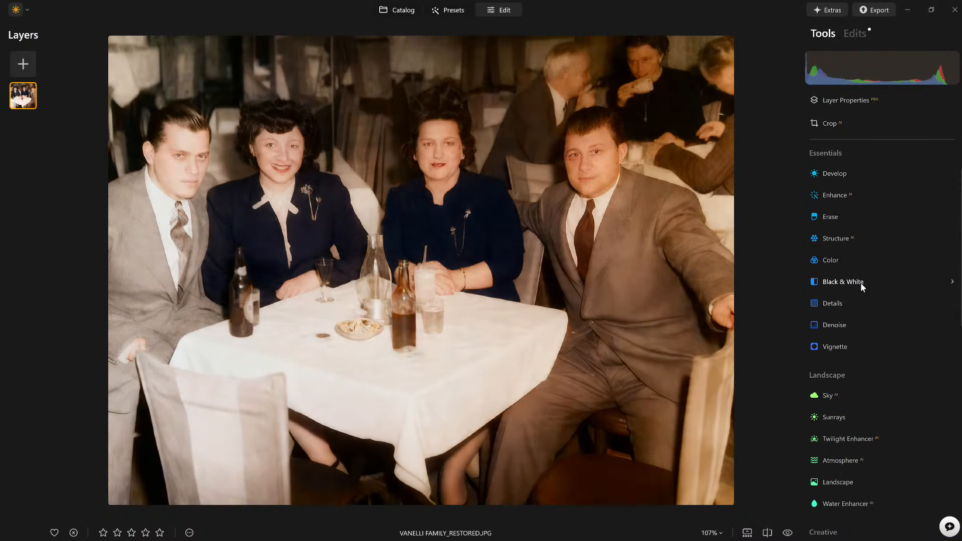
Step: Try Color adjustments of Saturation -28 and Vibrance 24 on the photo and compare before and after
left_click(841, 260)
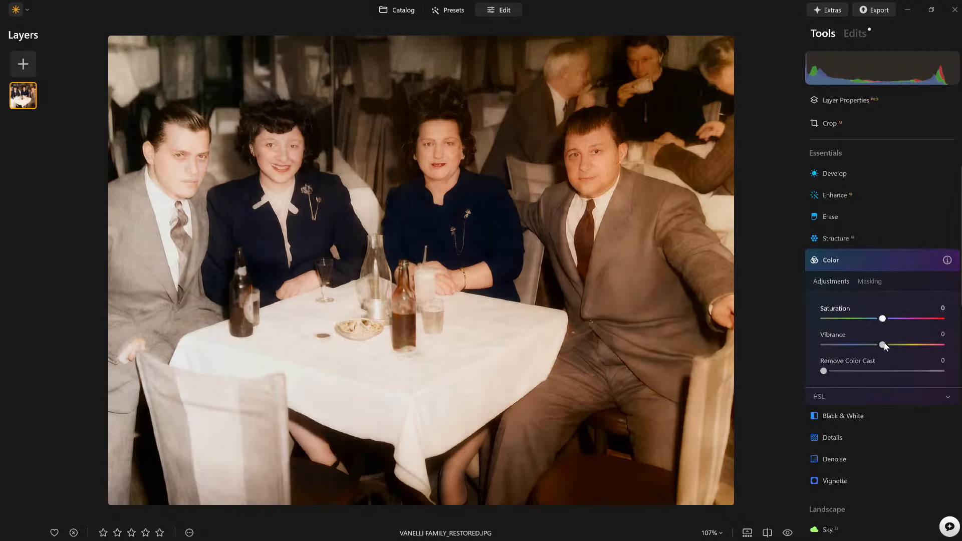
left_click_drag(884, 320, 901, 345)
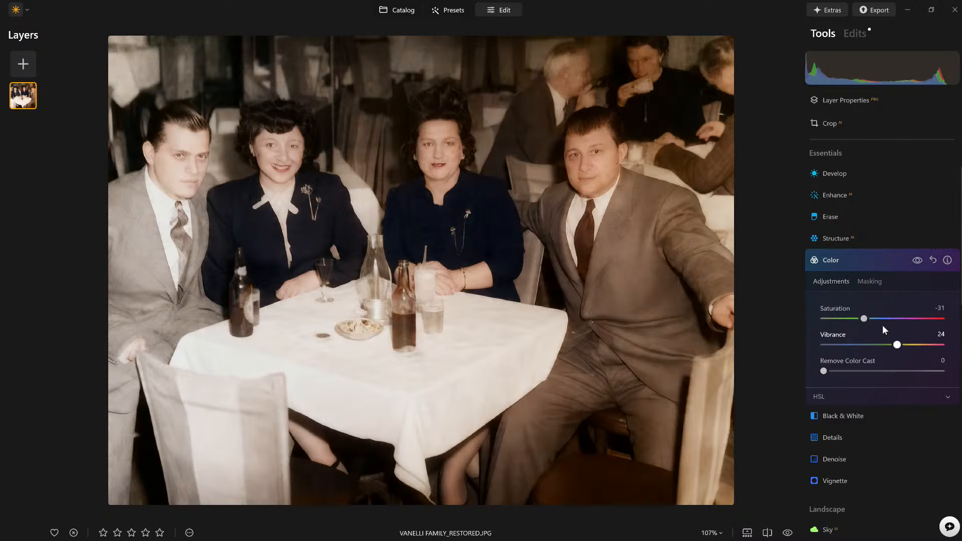
left_click_drag(864, 319, 866, 319)
left_click(917, 260)
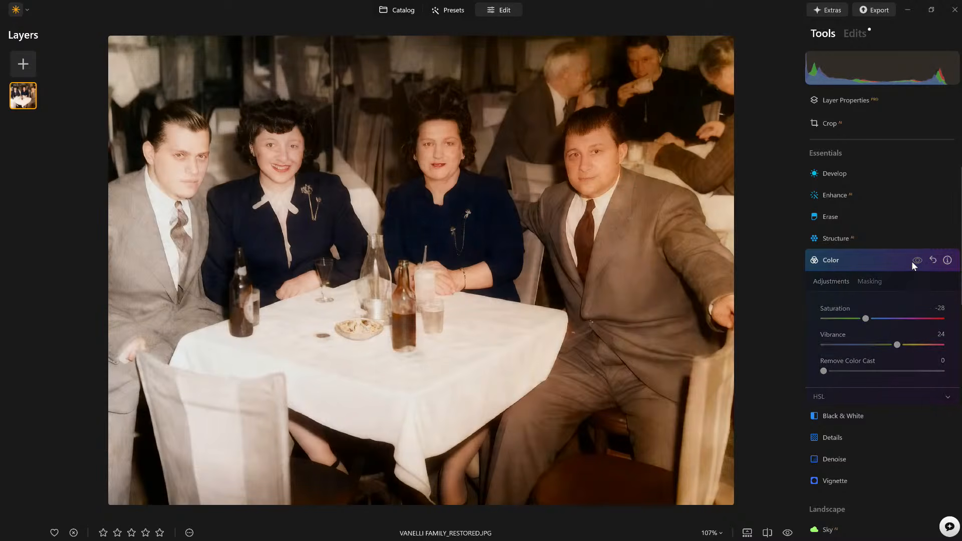
left_click(918, 260)
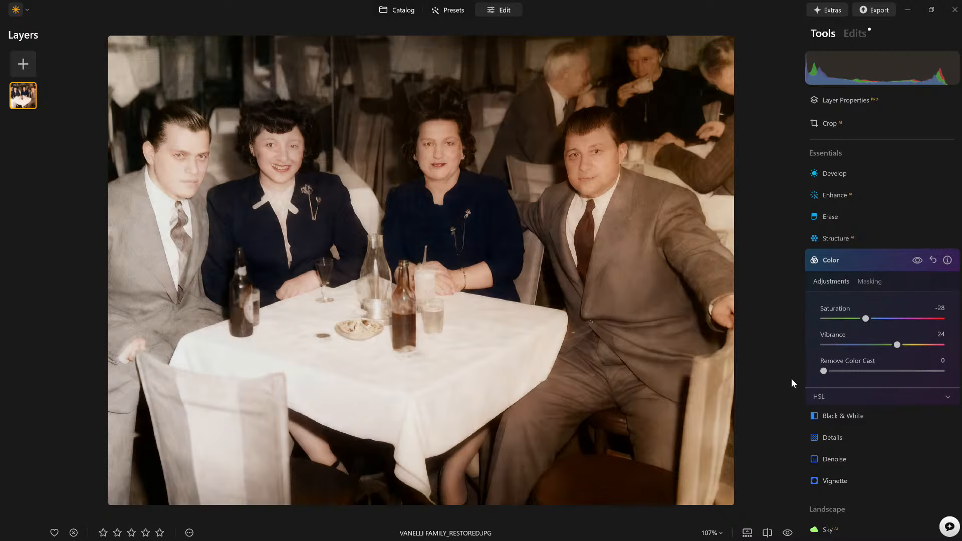
Step: Try Saturation -20 and Vibrance 19, compare before and after, and reset the Color adjustments
left_click_drag(866, 319, 870, 319)
left_click_drag(898, 345, 895, 345)
left_click(918, 260)
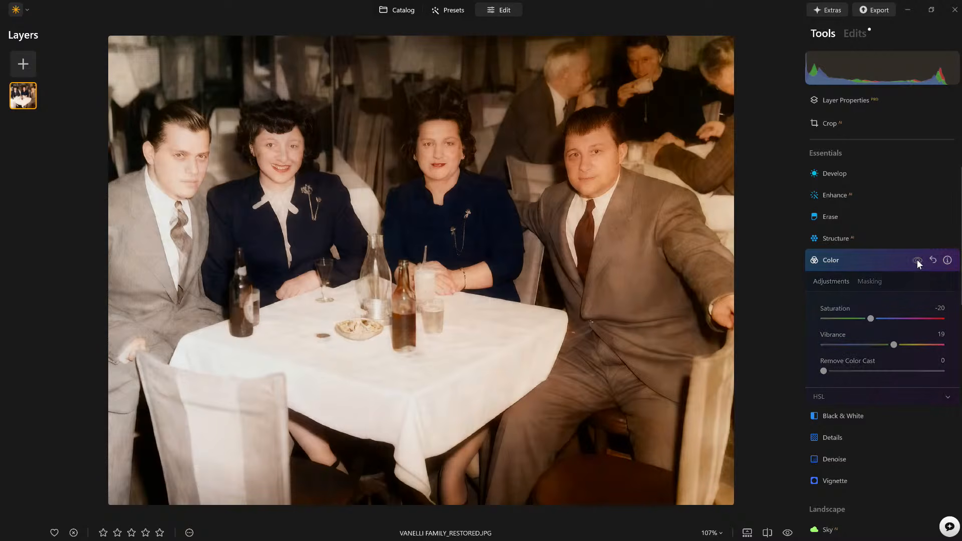
left_click(918, 260)
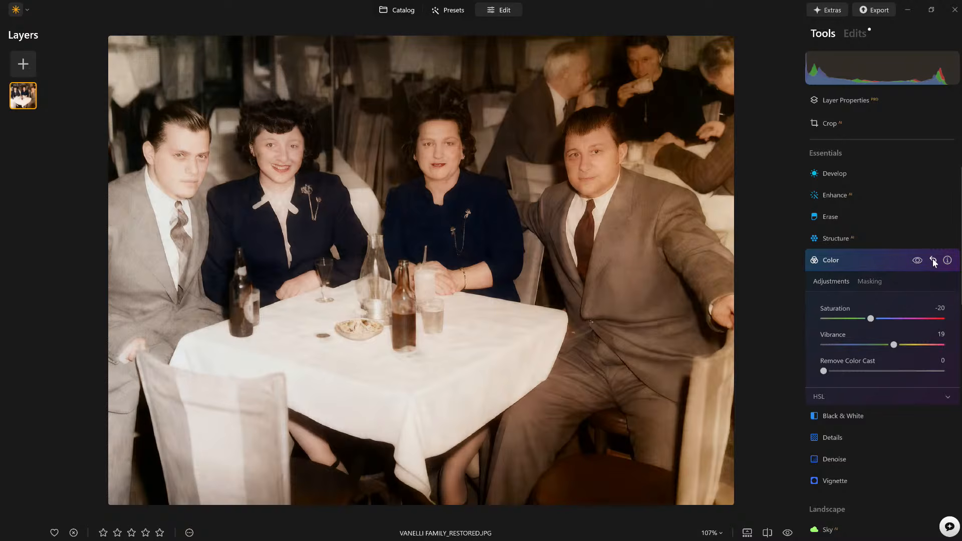
left_click(933, 260)
left_click(851, 266)
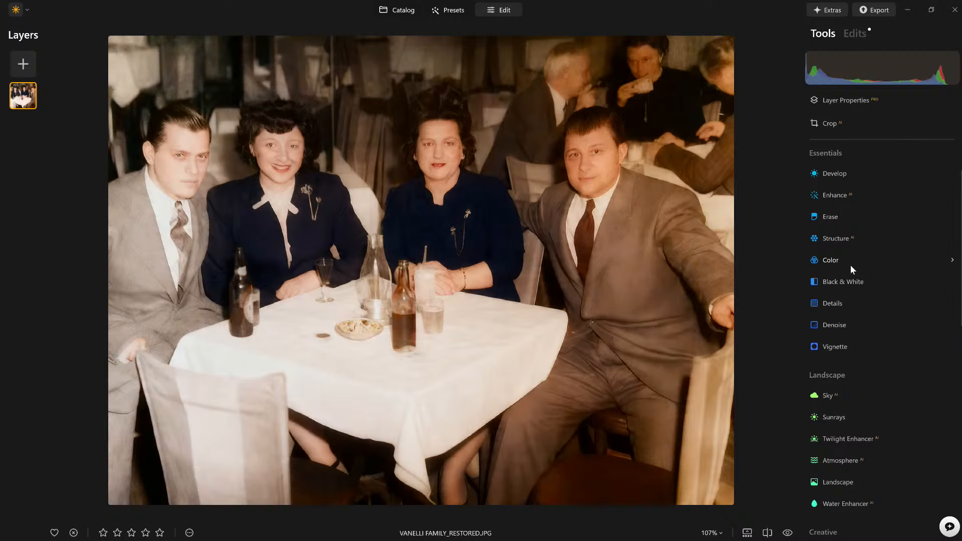
Step: In the Details adjustments, set Small Details to 5, Medium Details to 26 and Large Details to 4
scroll(871, 318, "down", 2)
scroll(870, 318, "up", 1)
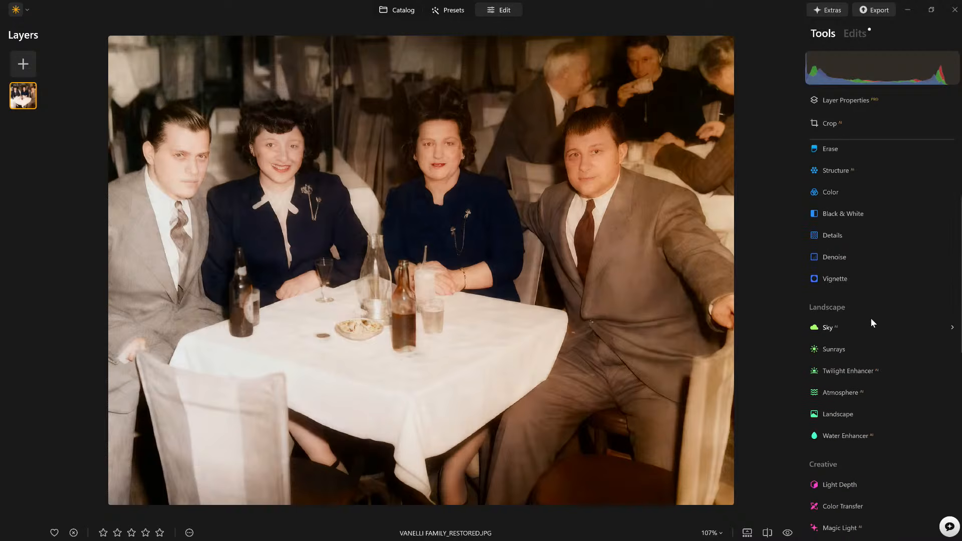
left_click(833, 236)
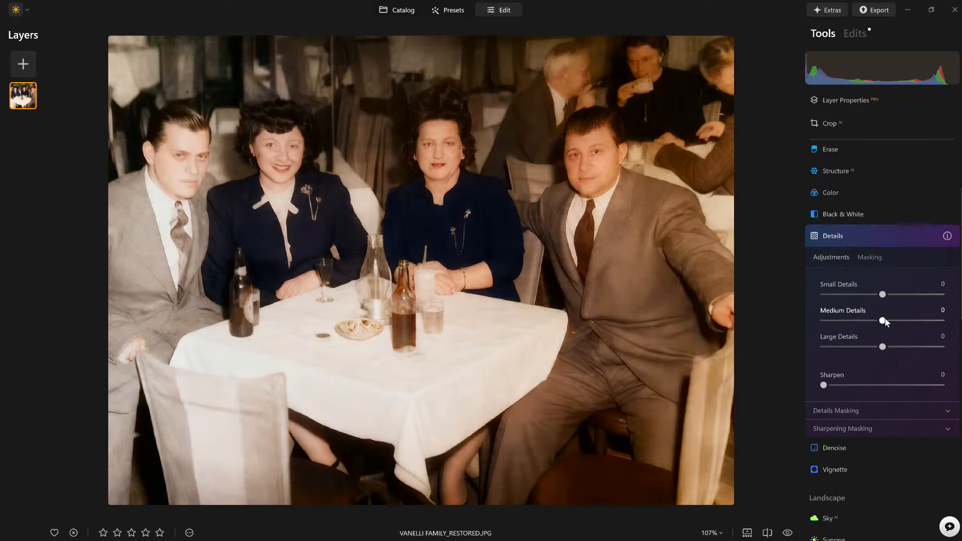
mouse_move(886, 319)
left_mouse_down()
mouse_move(894, 320)
mouse_move(886, 295)
mouse_move(898, 321)
left_mouse_up()
scroll(907, 271, "down", 1)
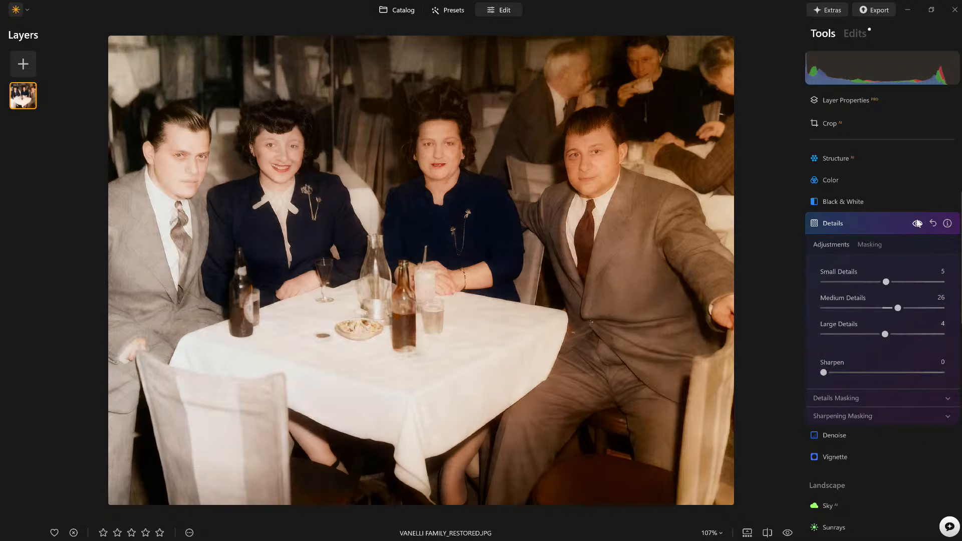
left_click(902, 222)
left_click(709, 264)
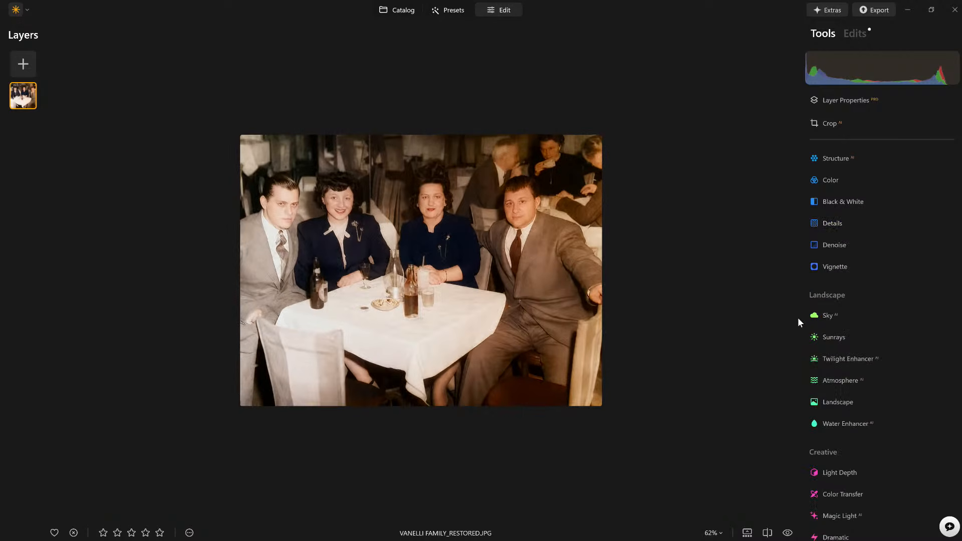
scroll(835, 390, "down", 5)
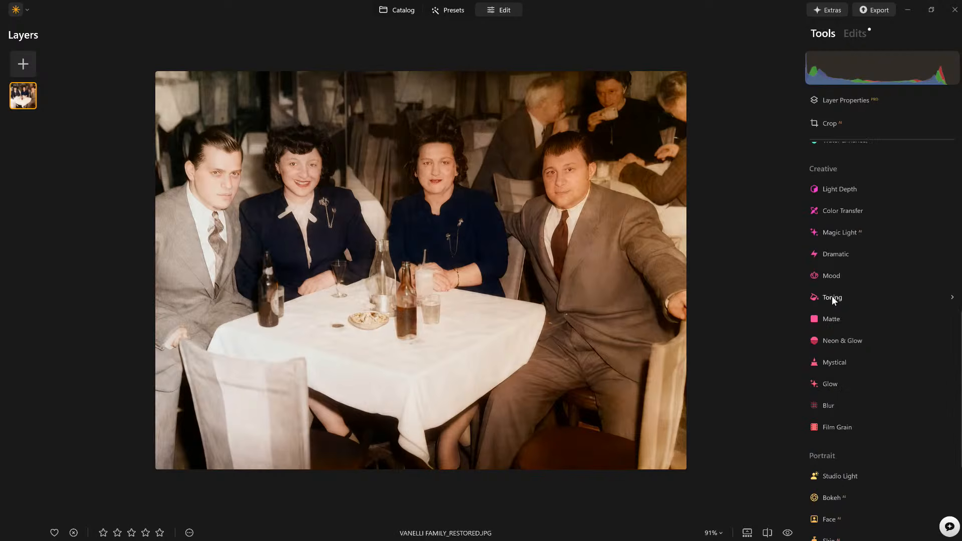
left_click(832, 297)
left_click(835, 174)
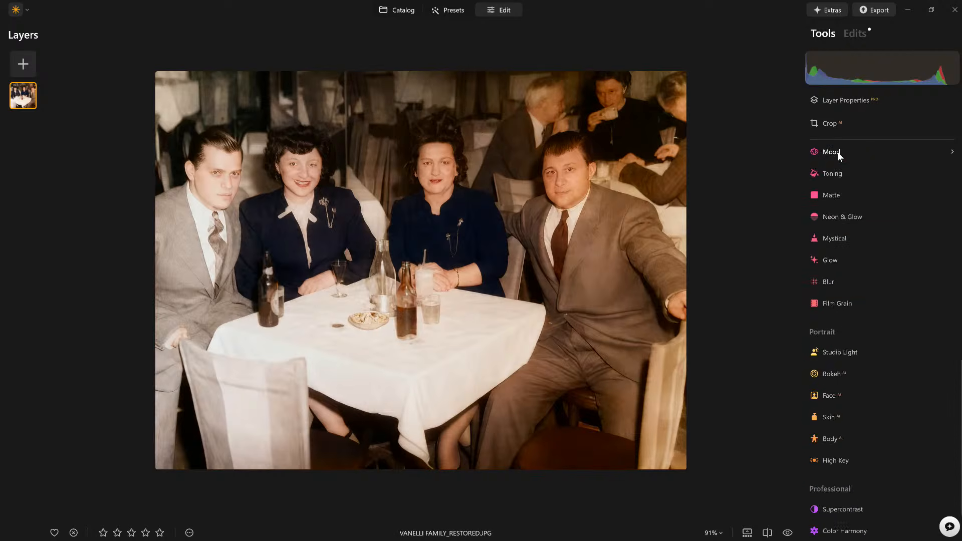
Step: Apply the Wooden creative LUT to the photo with the Mood tool and increase its Amount
left_click(837, 153)
left_click(843, 221)
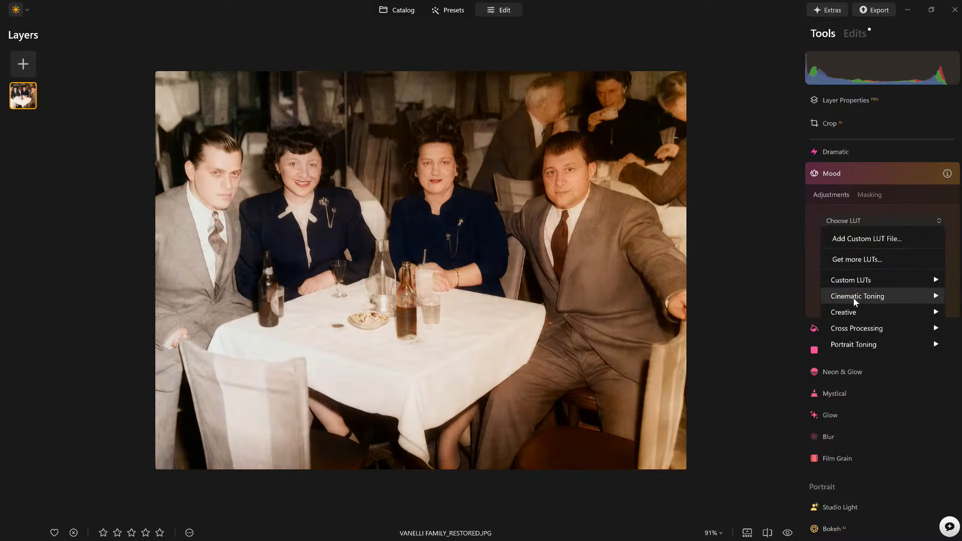
mouse_move(854, 309)
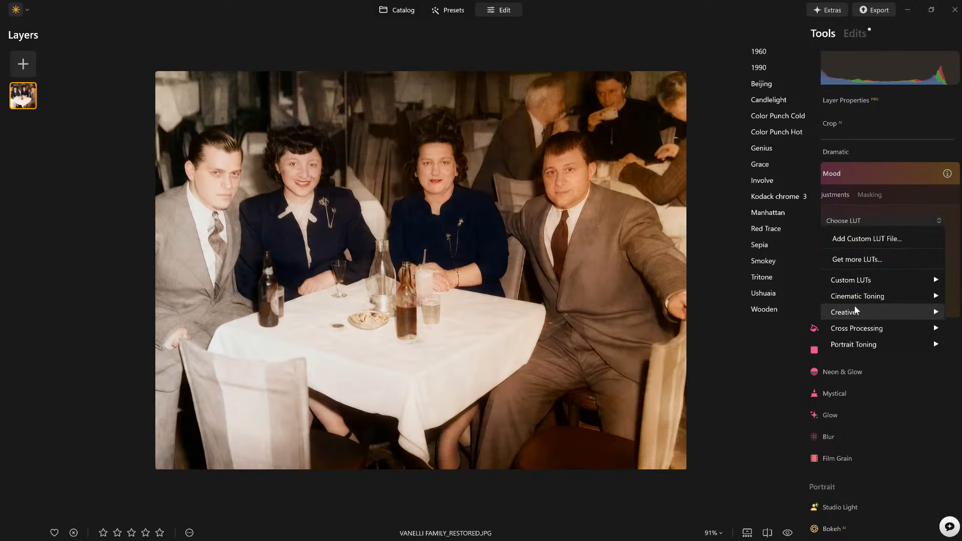
left_click(779, 306)
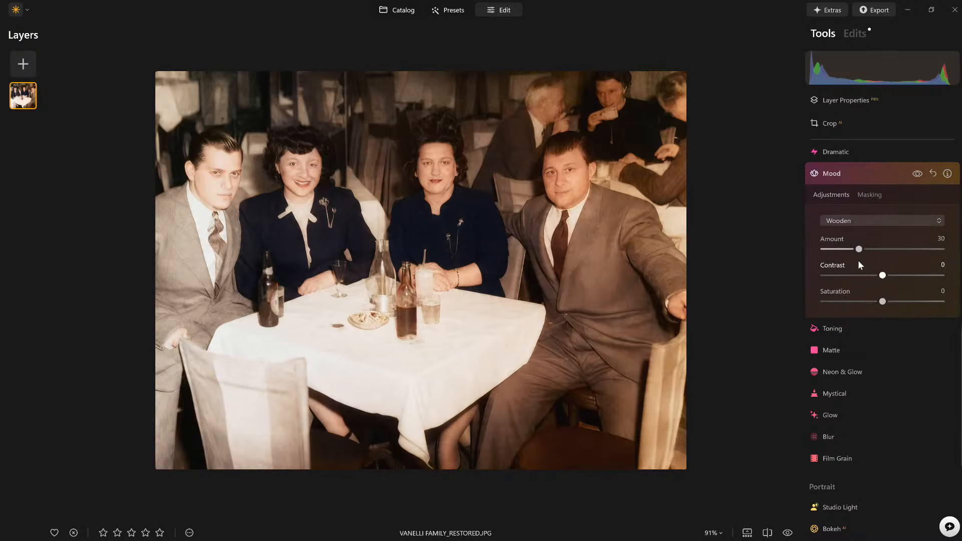
left_click_drag(857, 252, 905, 256)
Step: Preview other custom and creative Mood LUTs on the photo without replacing Wooden, and close the Mood tool
left_click(882, 221)
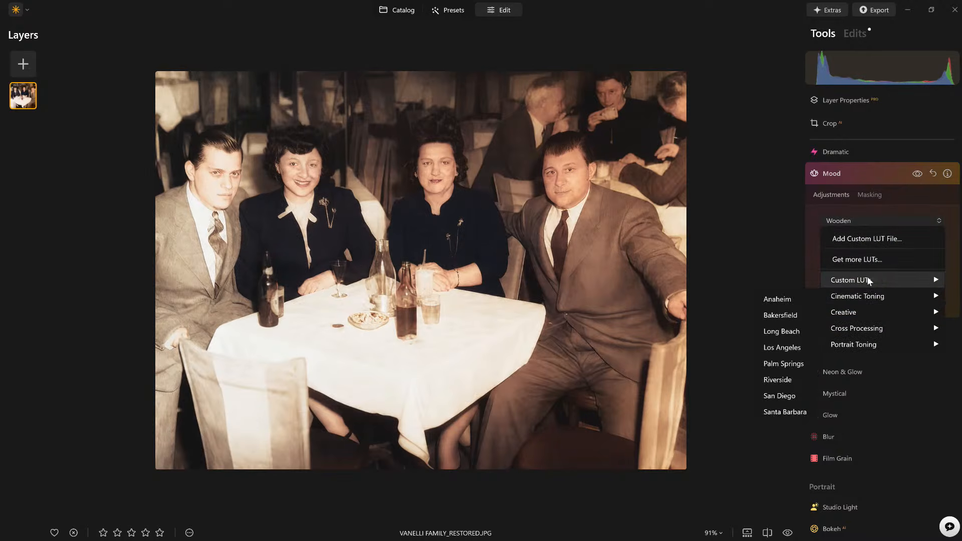
mouse_move(862, 310)
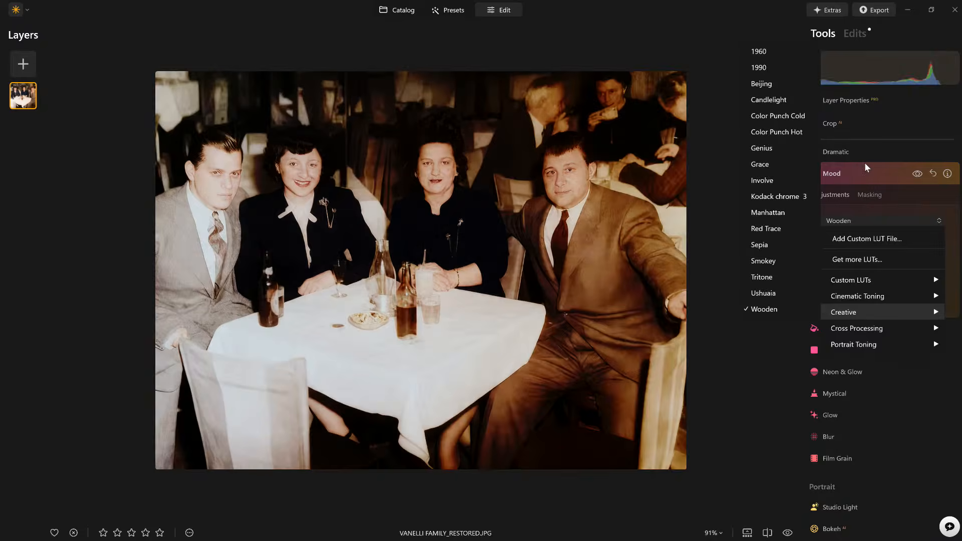
left_click(865, 168)
left_click(864, 169)
Step: Convert the family photo to black and white and check the masking options of the Black & White tool
scroll(865, 170, "up", 5)
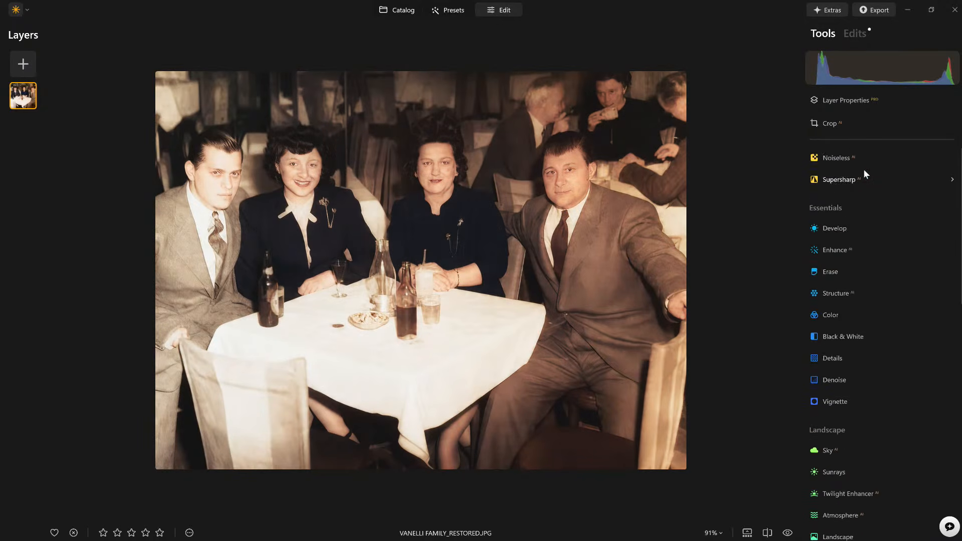
left_click(844, 359)
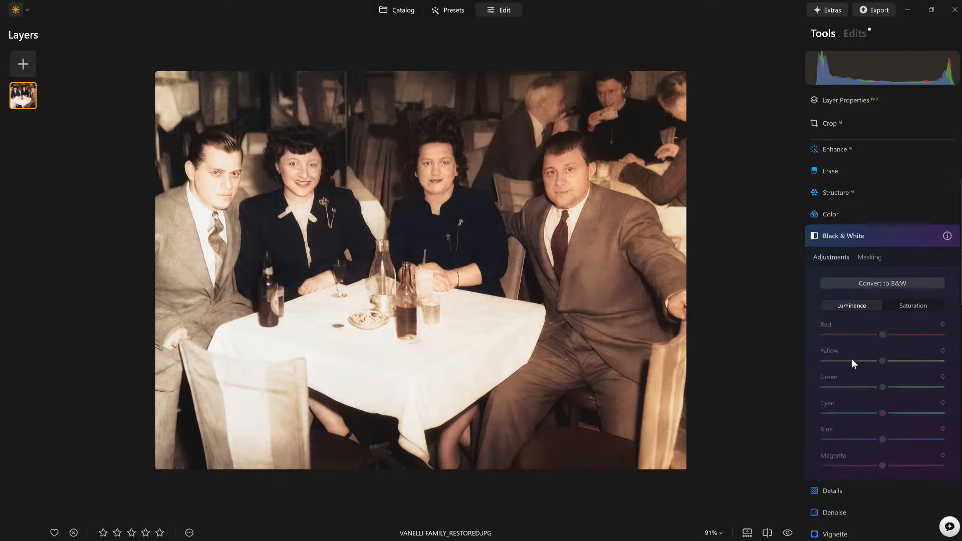
left_click(883, 221)
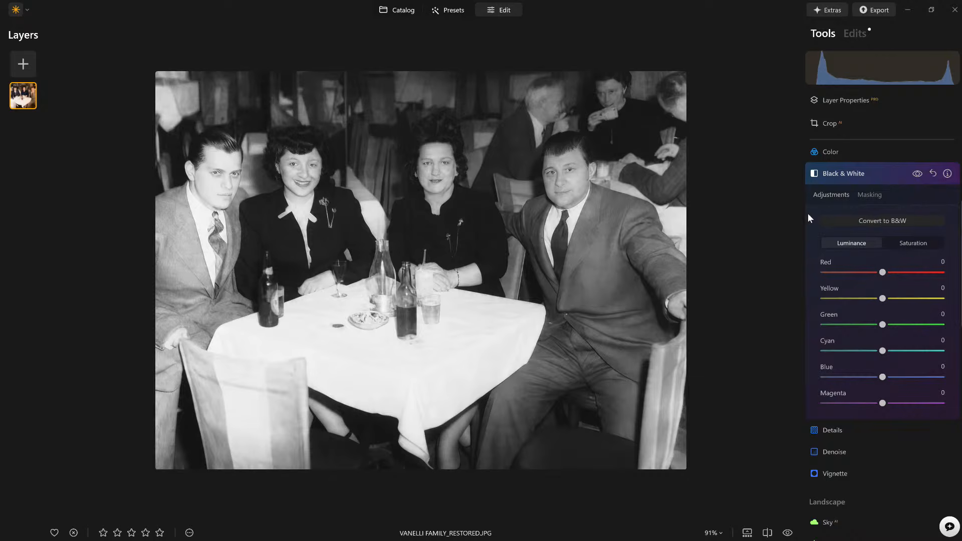
left_click(875, 196)
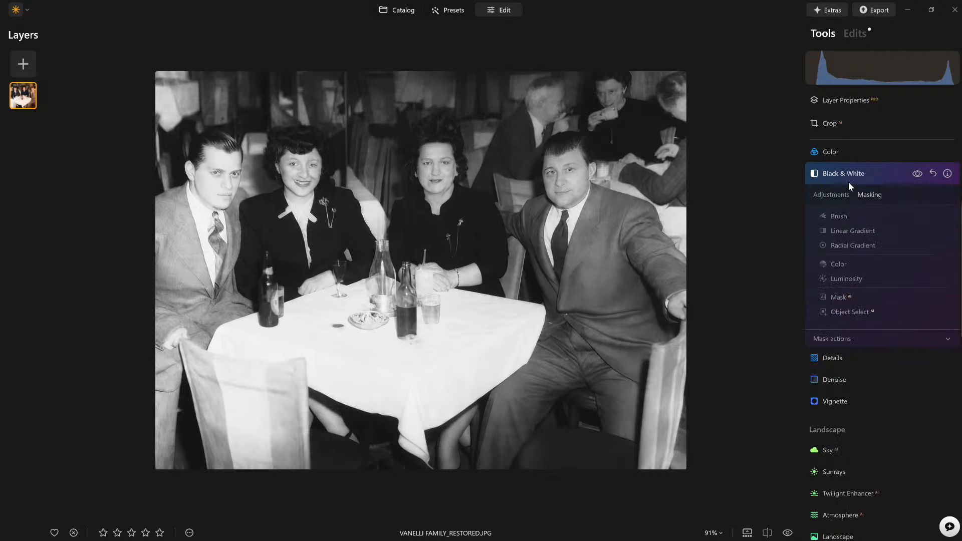
left_click(830, 196)
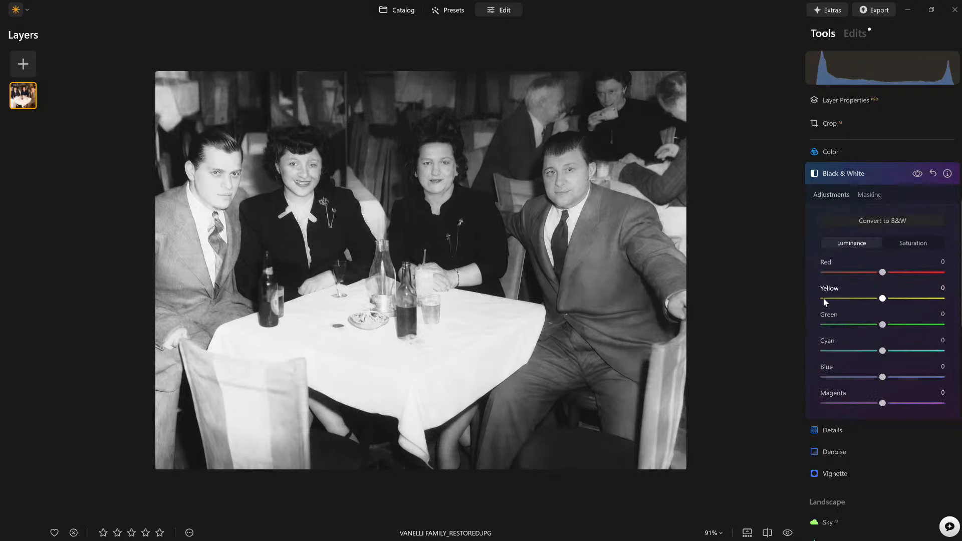
Step: Try Black & White saturation of Red 38, Yellow 14, Green 17, Cyan 24, Blue 22 and Magenta 19, comparing before and after
left_click(910, 246)
left_click_drag(833, 273, 847, 403)
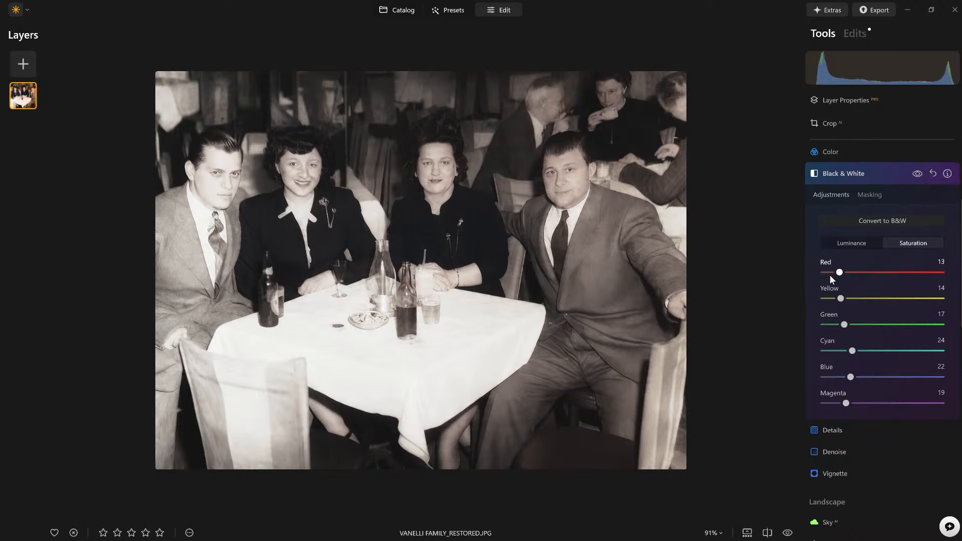
mouse_move(847, 274)
left_mouse_down()
mouse_move(872, 273)
mouse_move(858, 276)
left_mouse_up()
left_click(871, 273)
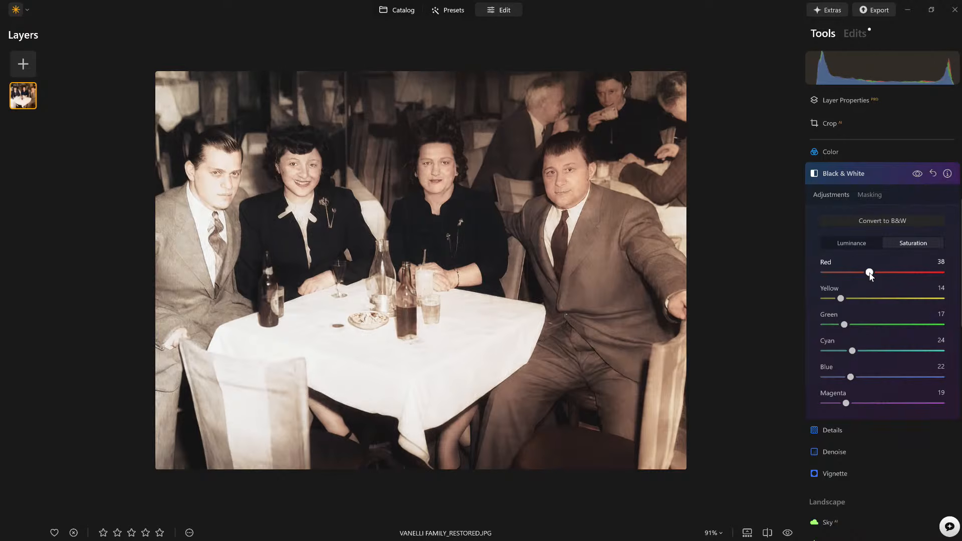
left_click(918, 176)
left_click(919, 175)
Step: Reset the Black & White adjustments, convert the photo to black and white again and close the tool
left_click_drag(873, 271, 820, 270)
left_click(935, 176)
left_click(898, 217)
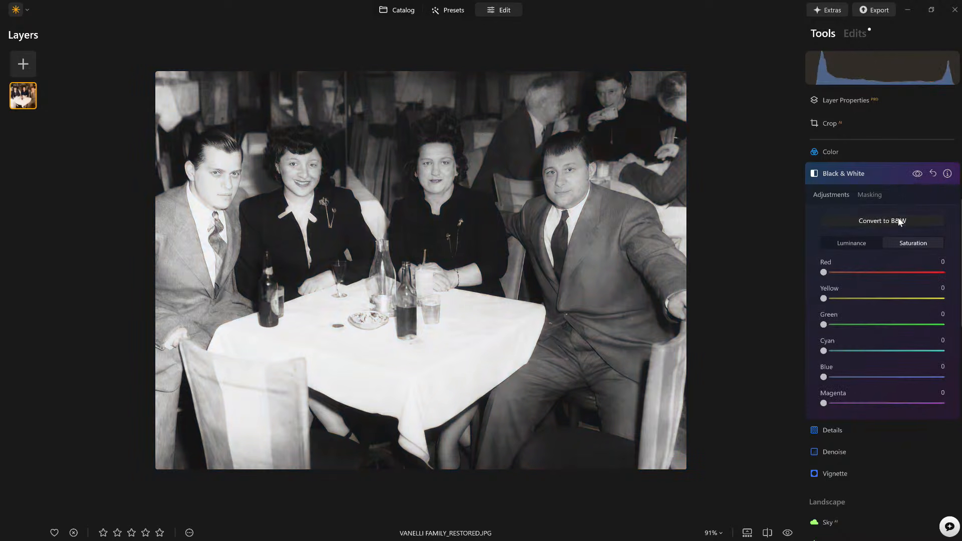
left_click(875, 176)
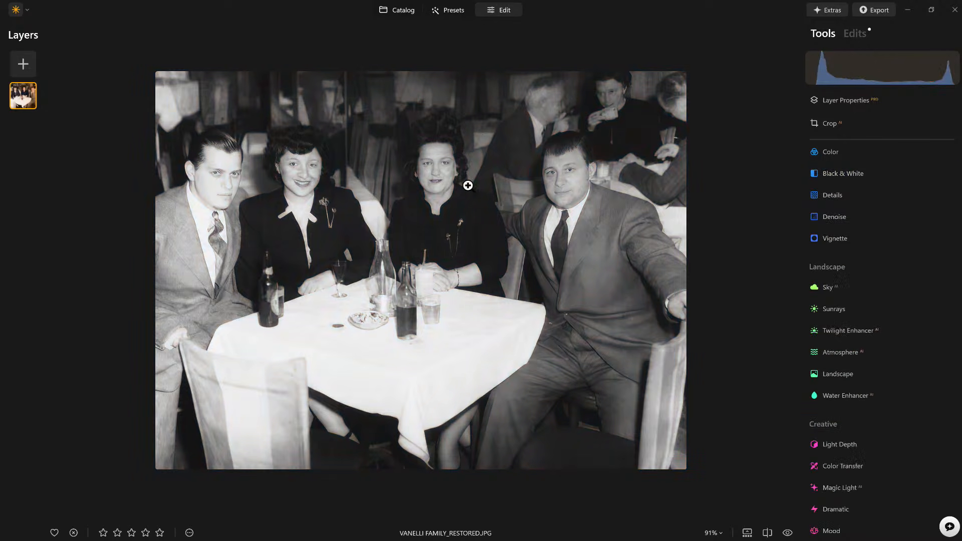
Step: Return to the catalog and open the Photo Restoring folder
scroll(468, 185, "up", 2)
key("g")
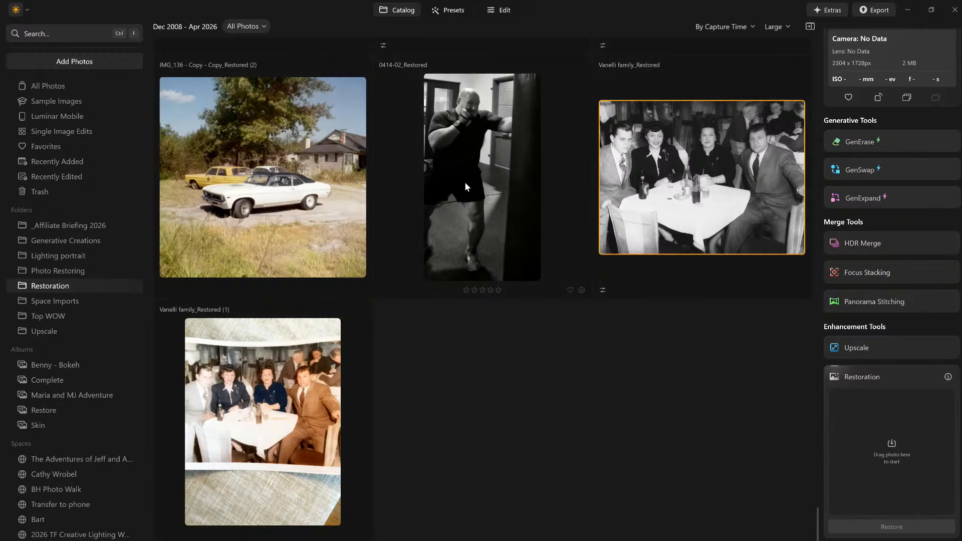
scroll(466, 184, "up", 3)
scroll(466, 184, "up", 4)
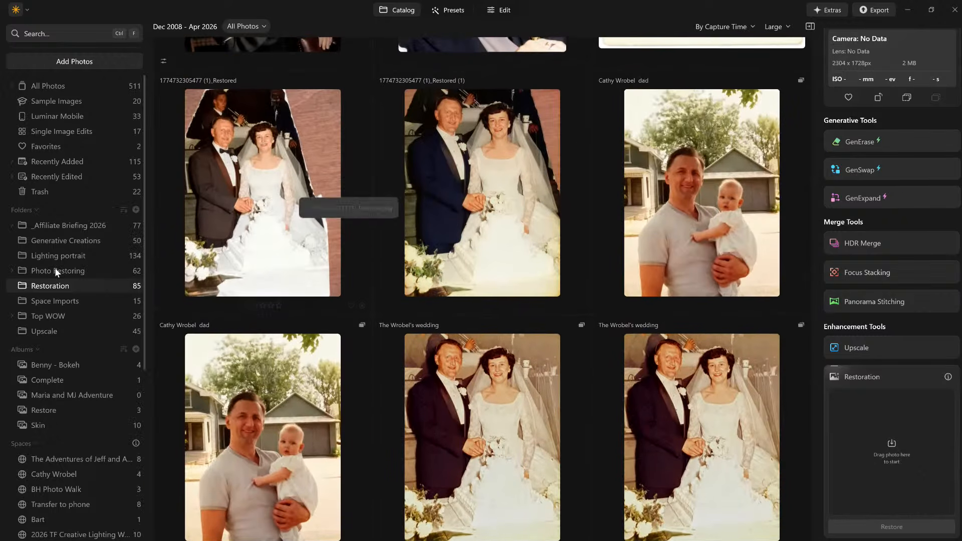
left_click(69, 271)
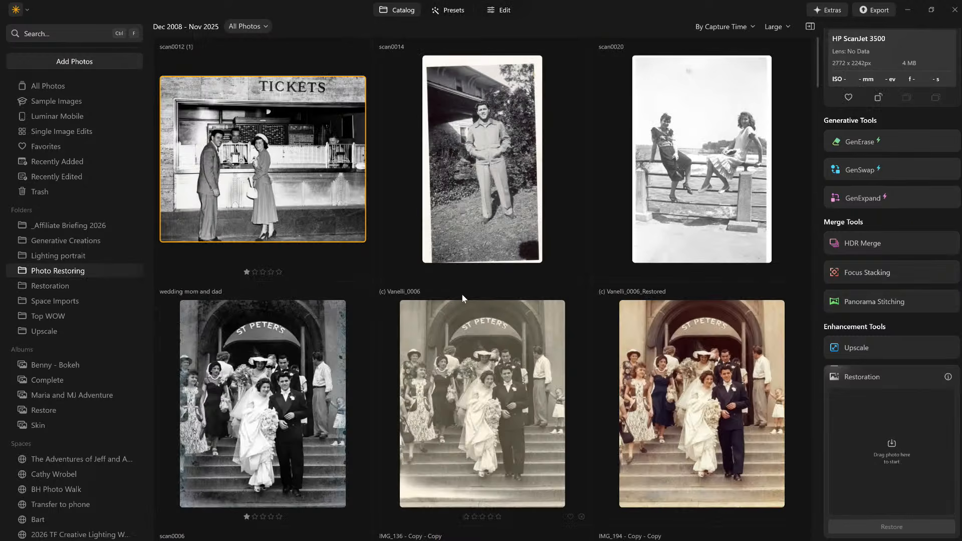
Step: Find the unrestored photo of the elderly woman's framed portrait and inspect its damage up close
scroll(461, 293, "down", 5)
scroll(462, 284, "down", 10)
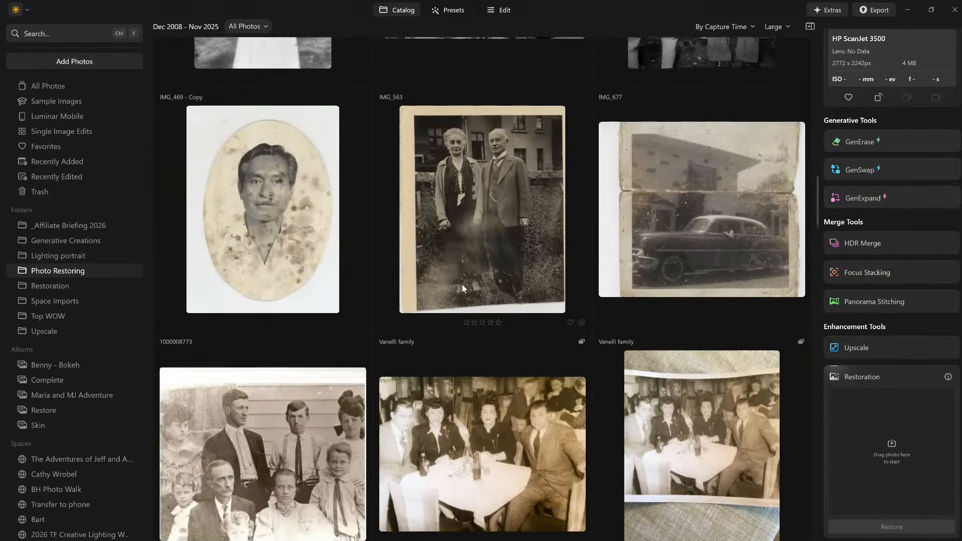
scroll(463, 288, "down", 10)
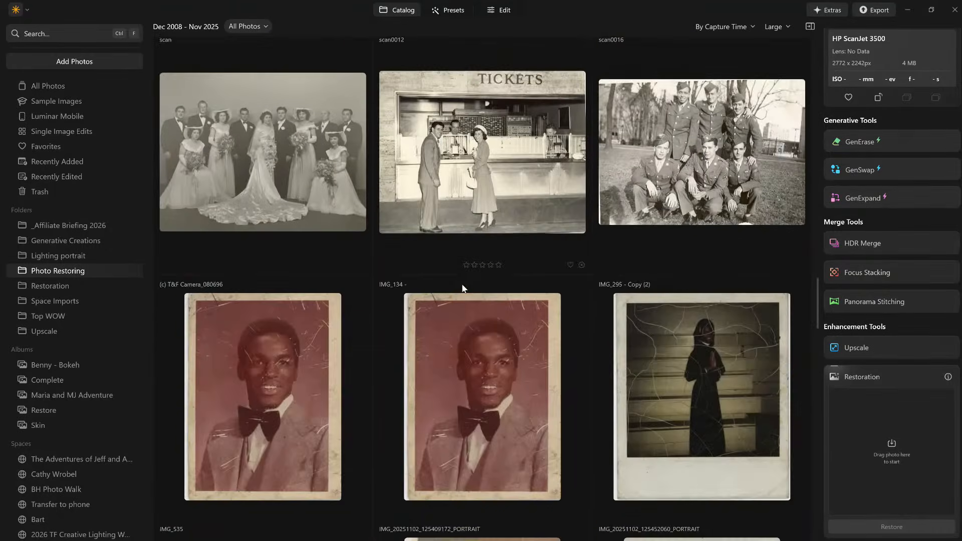
scroll(461, 283, "down", 10)
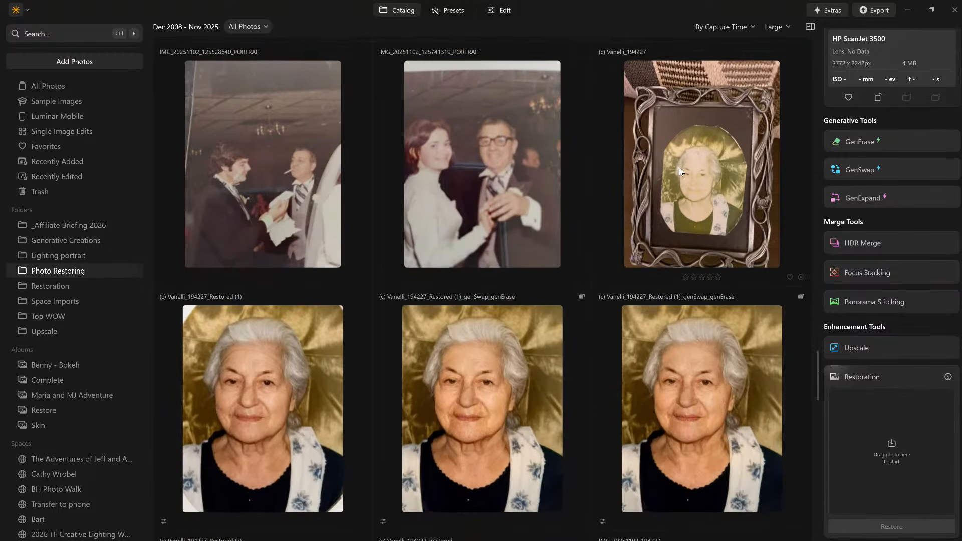
left_click(680, 171)
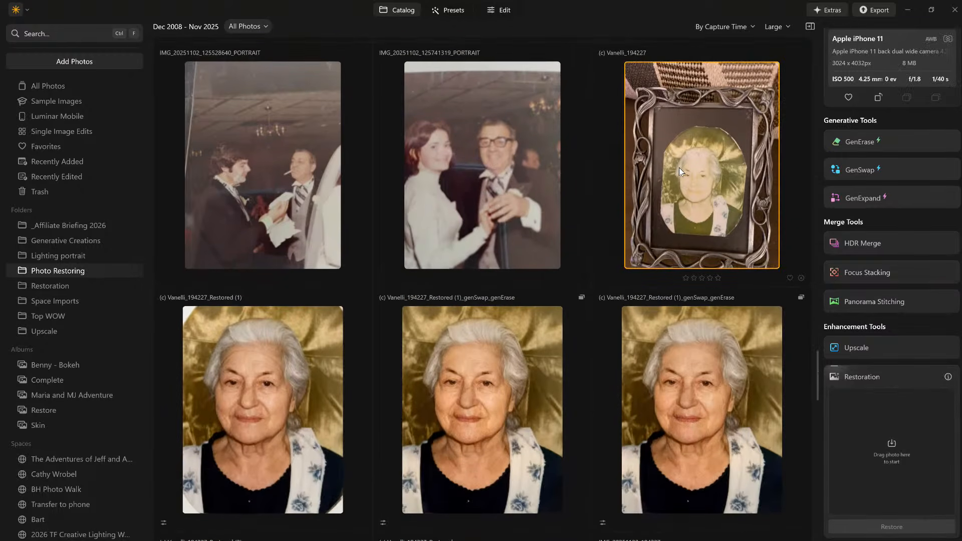
double_click(679, 169)
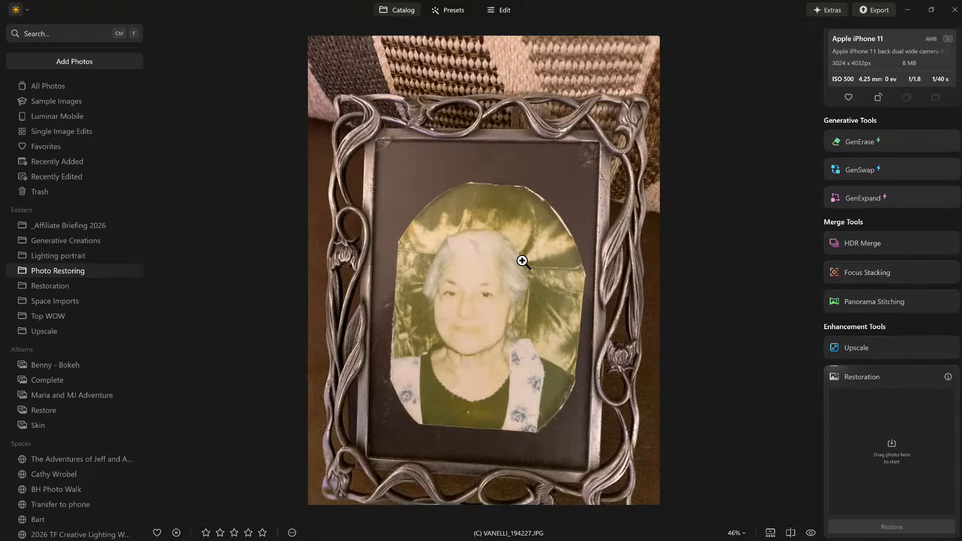
left_click(483, 307)
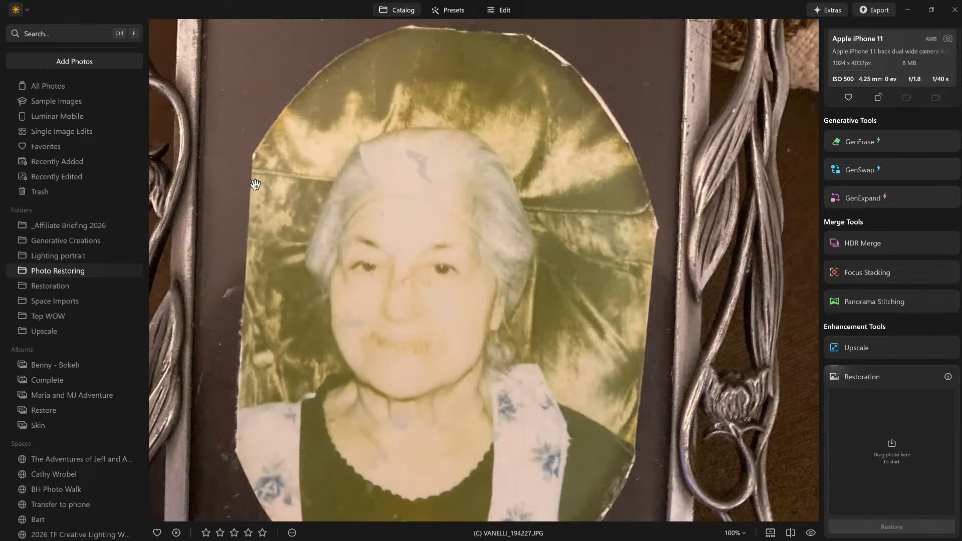
double_click(440, 312)
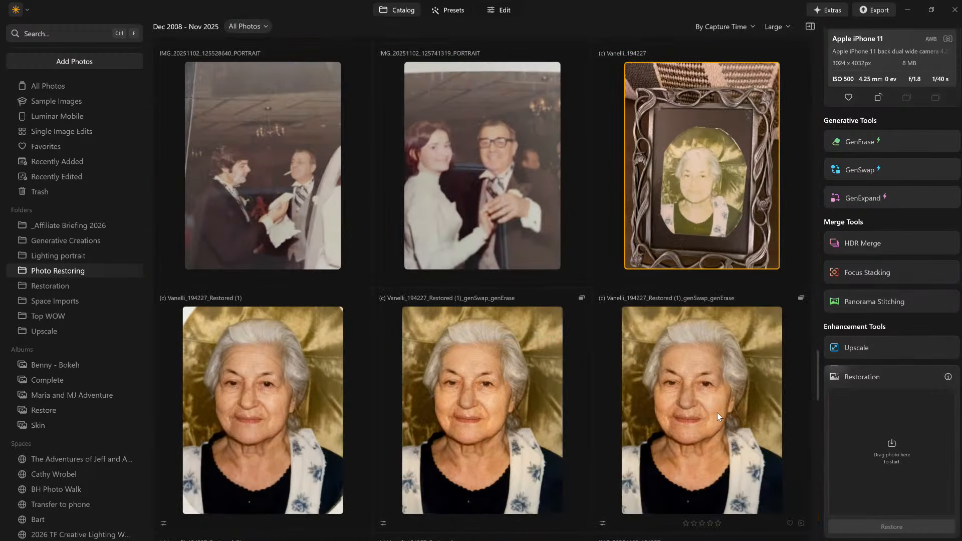
Step: Open the high-contrast restored version of the woman's portrait in the editor and check its list of edits
scroll(714, 413, "down", 5)
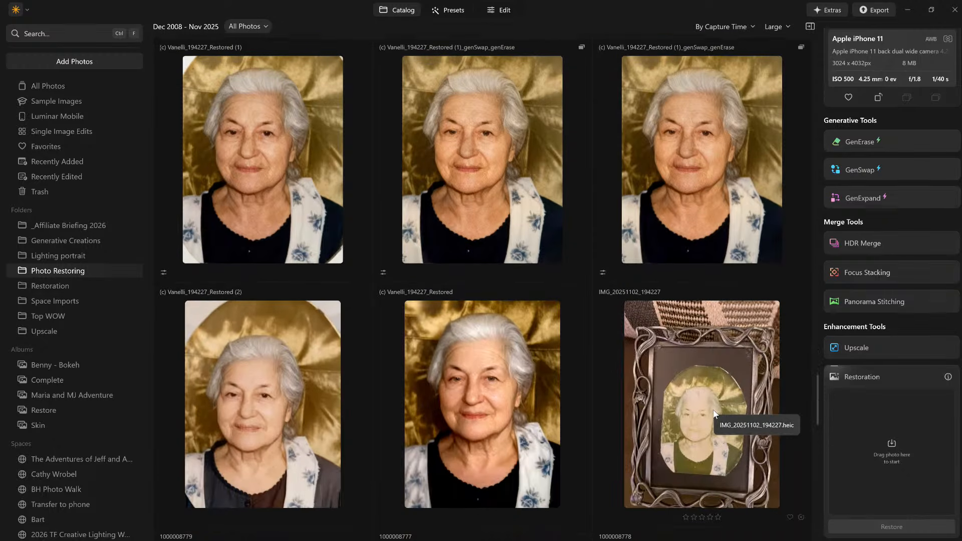
left_click(502, 380)
scroll(501, 380, "down", 5)
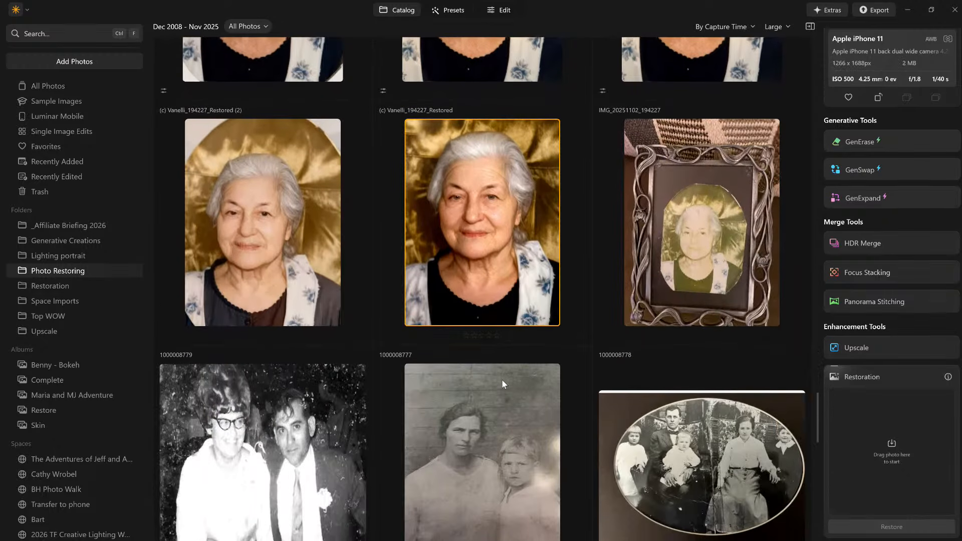
double_click(480, 186)
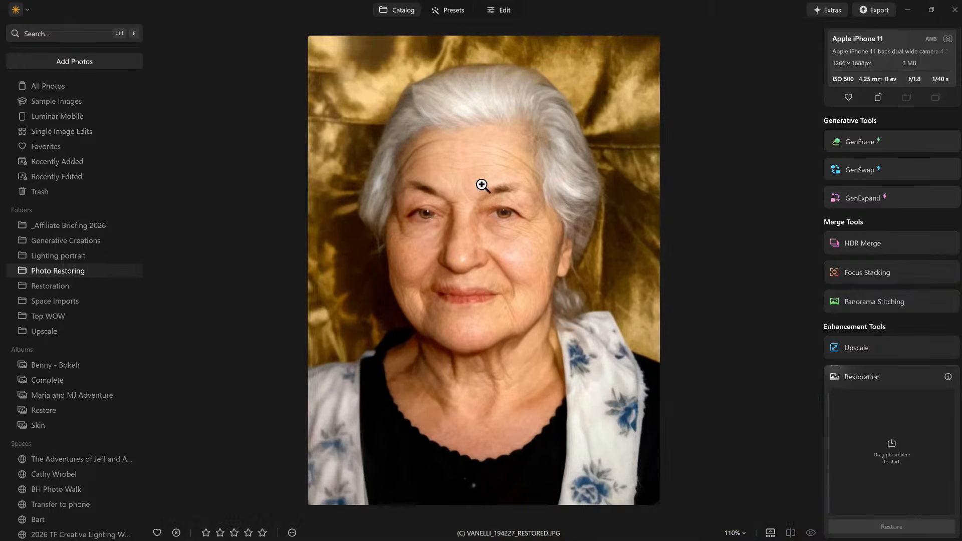
left_click(510, 9)
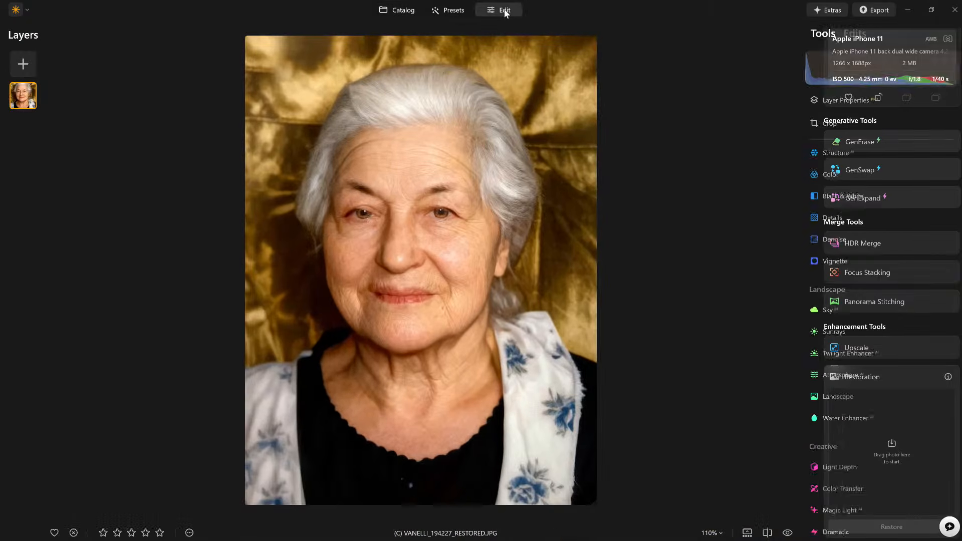
left_click(854, 35)
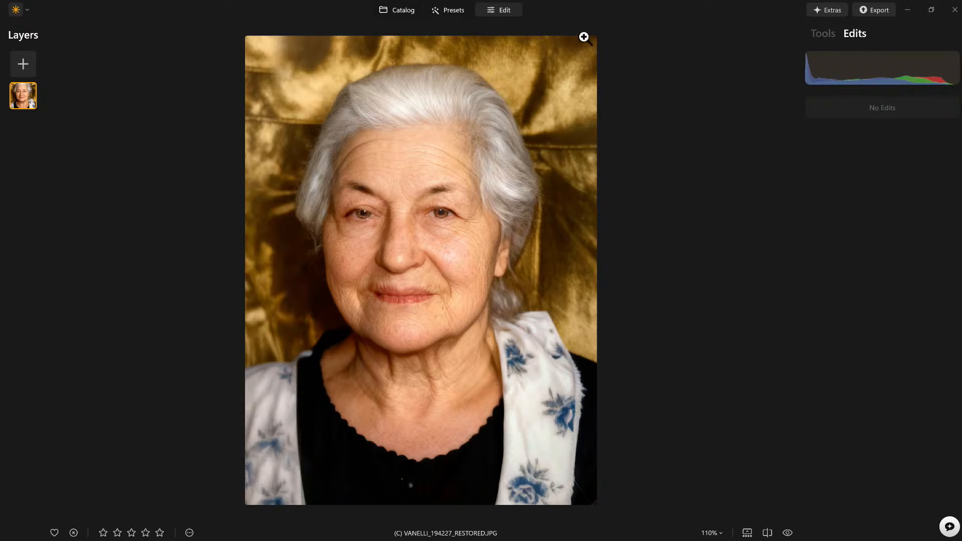
Step: Back in the catalog, view the Restored (2) version of the portrait enlarged and return to the grid
key("g")
left_click(316, 193)
double_click(316, 191)
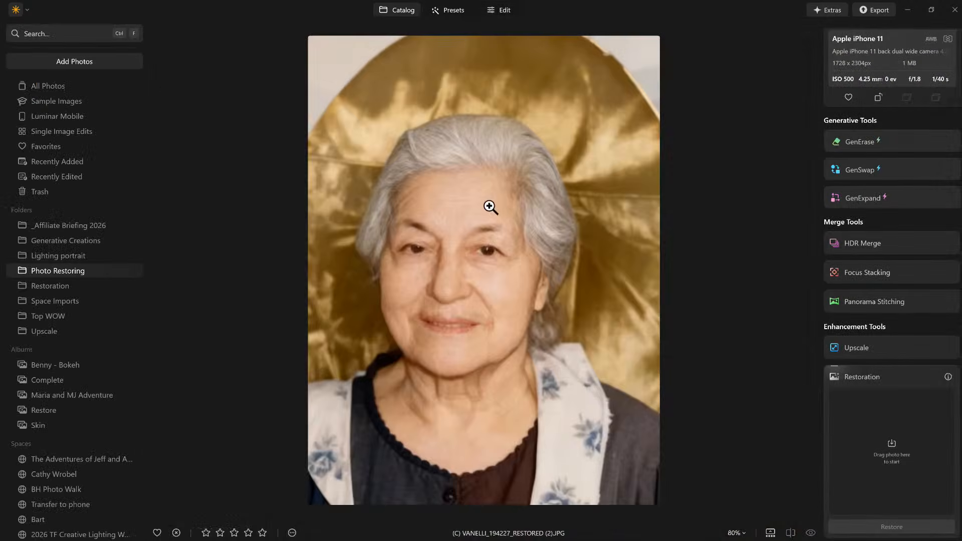
double_click(526, 262)
Step: Open the second genSwap_genErase version of the restored portrait in the editor
scroll(525, 260, "up", 3)
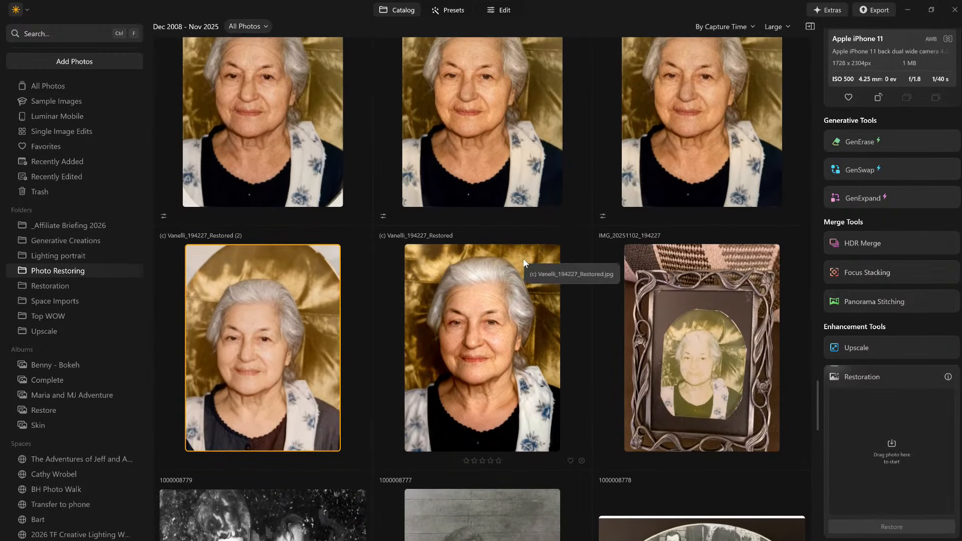
left_click(686, 122)
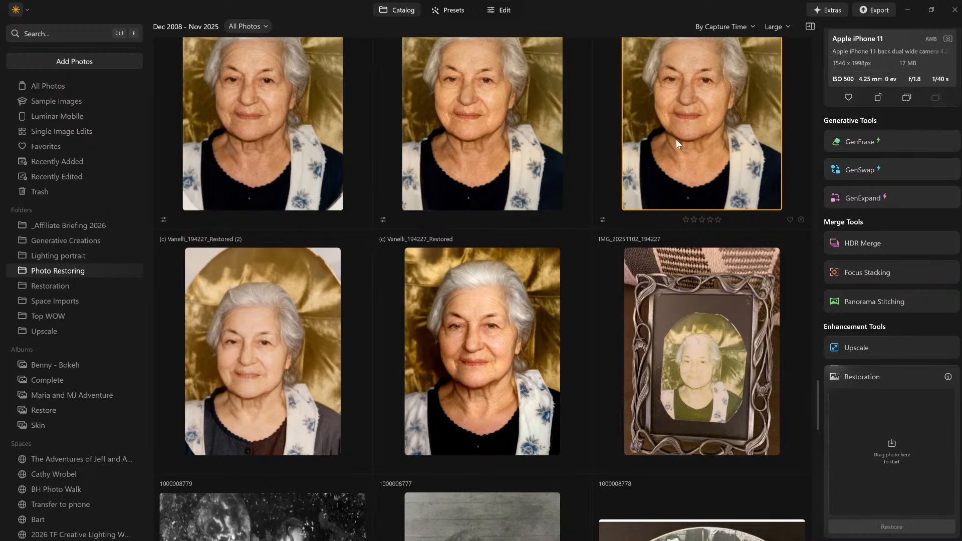
scroll(710, 134, "up", 1)
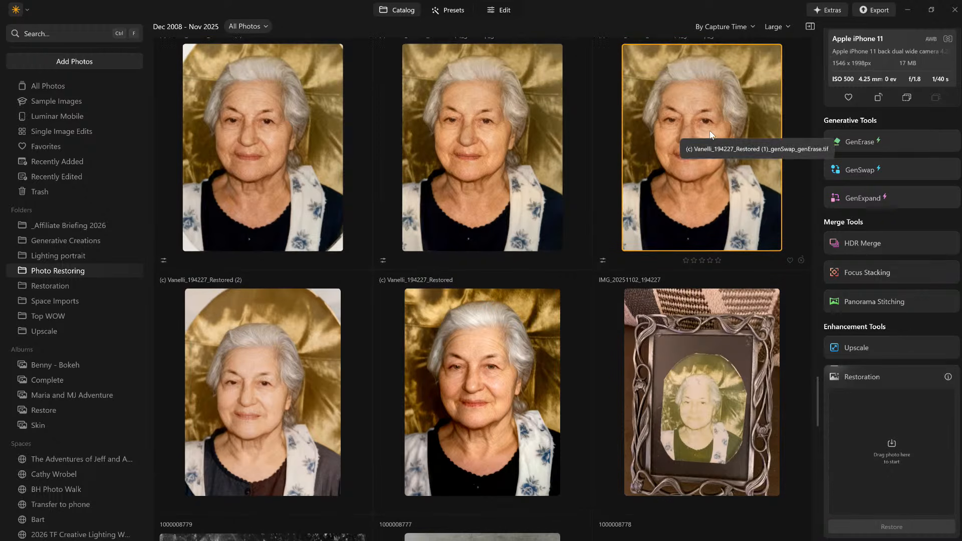
double_click(710, 130)
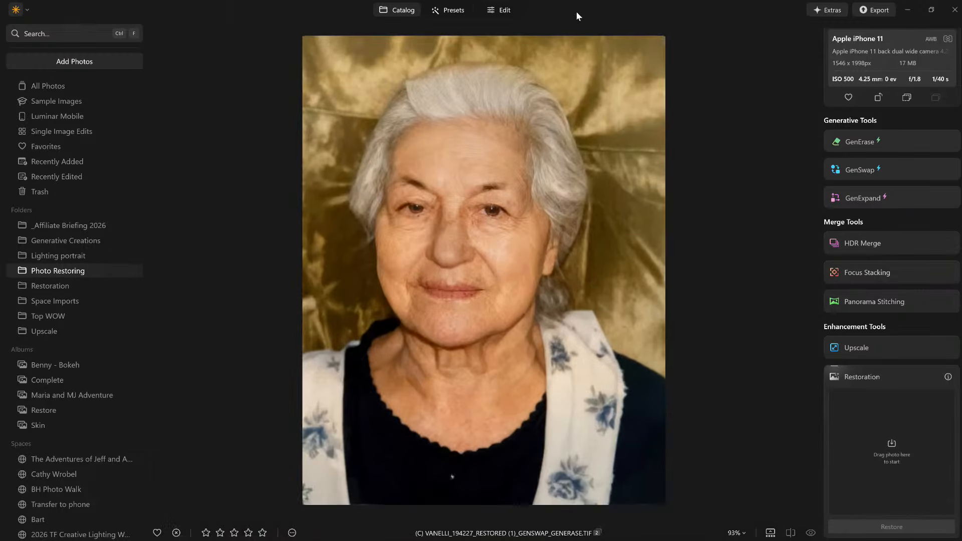
left_click(500, 12)
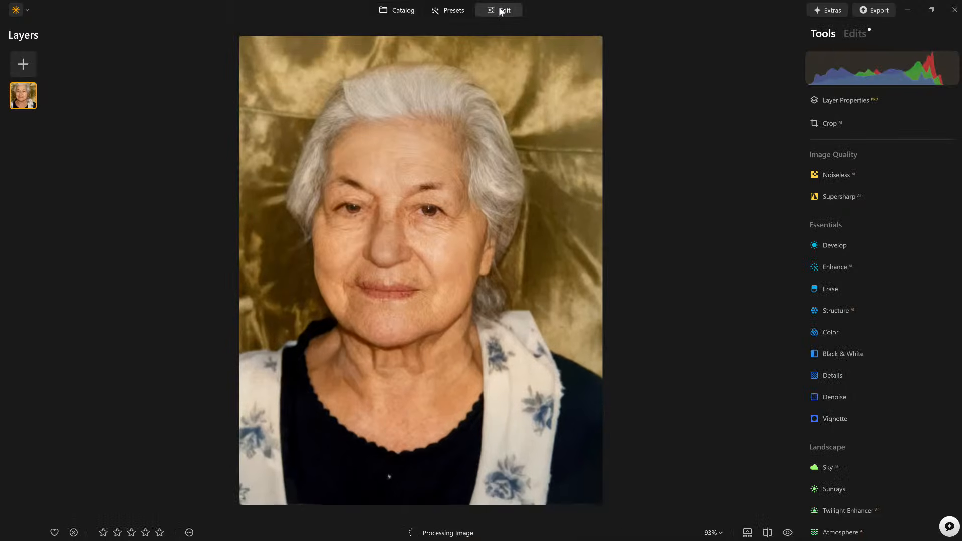
Step: Open the Clone entry in the portrait's list of edits and compare the photo with and without the cloning
left_click(856, 33)
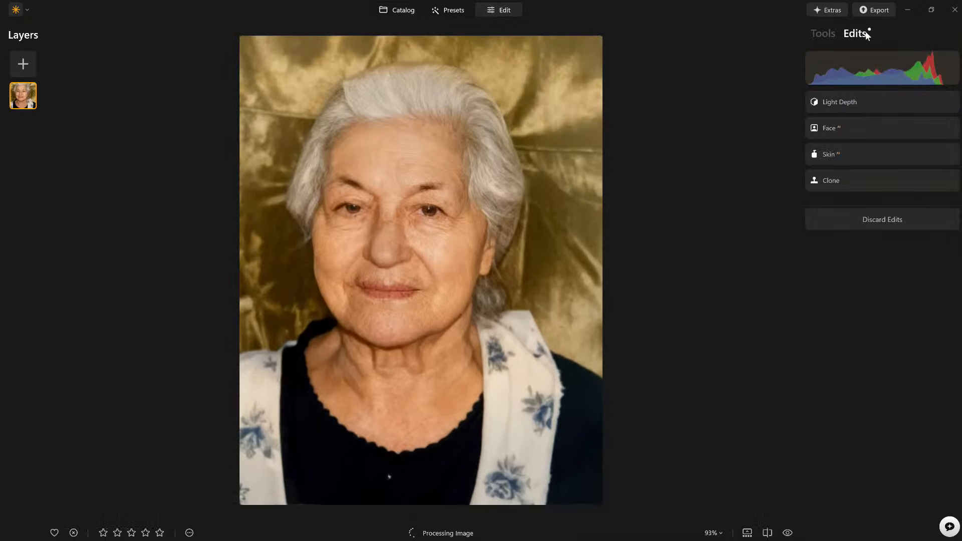
left_click(867, 98)
left_click(869, 98)
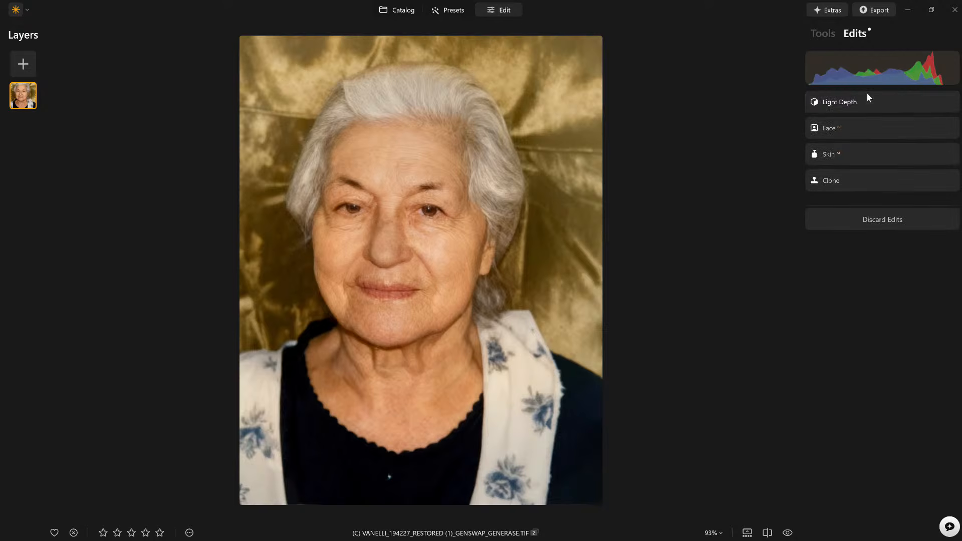
left_click(870, 183)
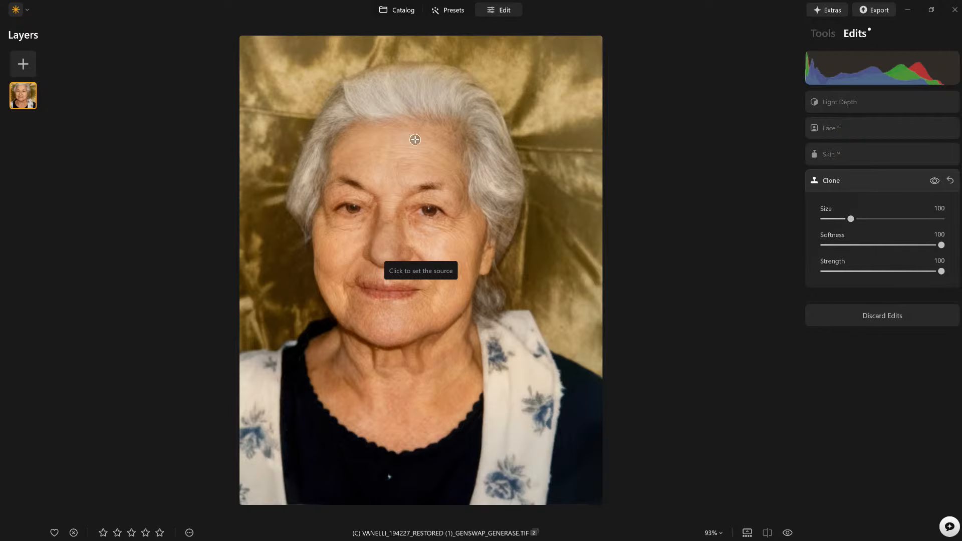
left_click(933, 183)
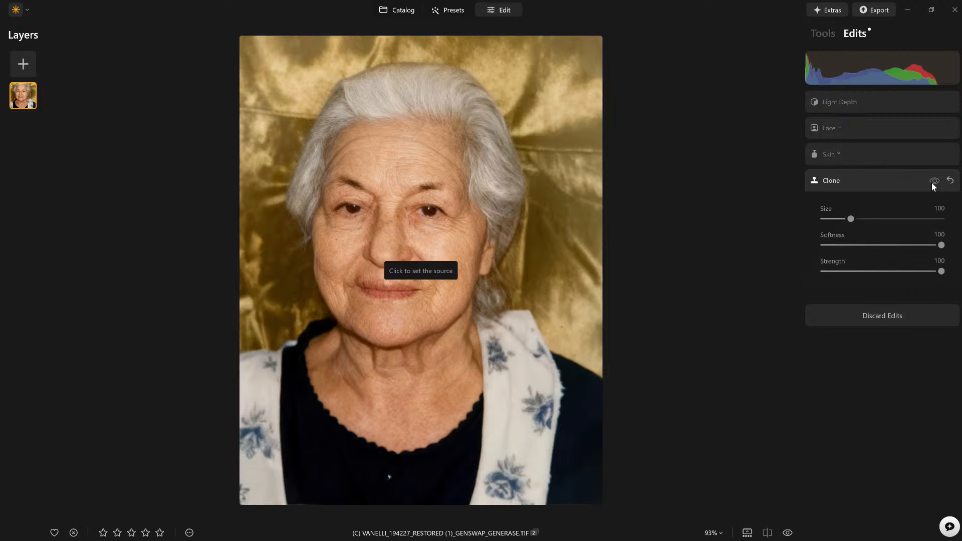
left_click(932, 183)
left_click(934, 183)
left_click(934, 183)
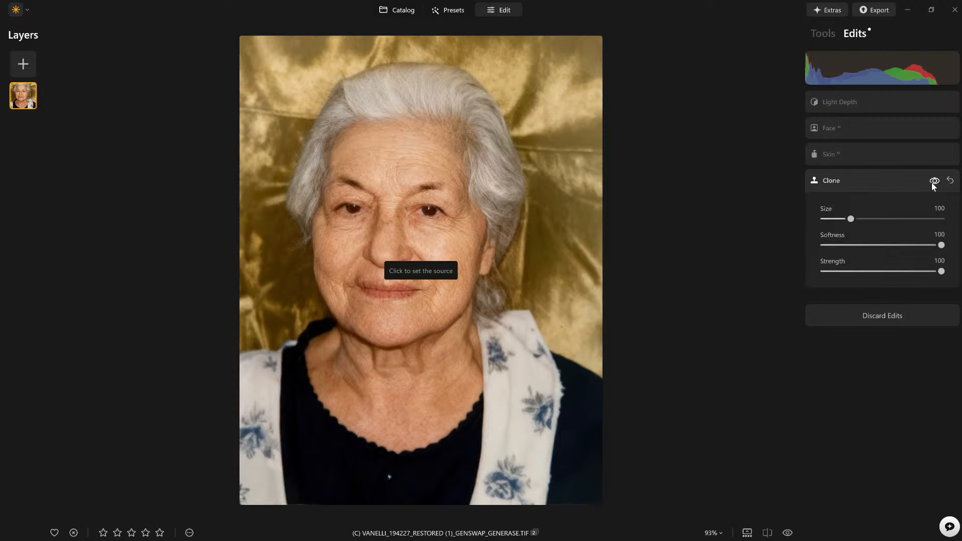
left_click(932, 184)
left_click(932, 183)
Step: Review the portrait's Skin and Face edits, comparing the eyes up close with and without the Face adjustments
left_click(909, 158)
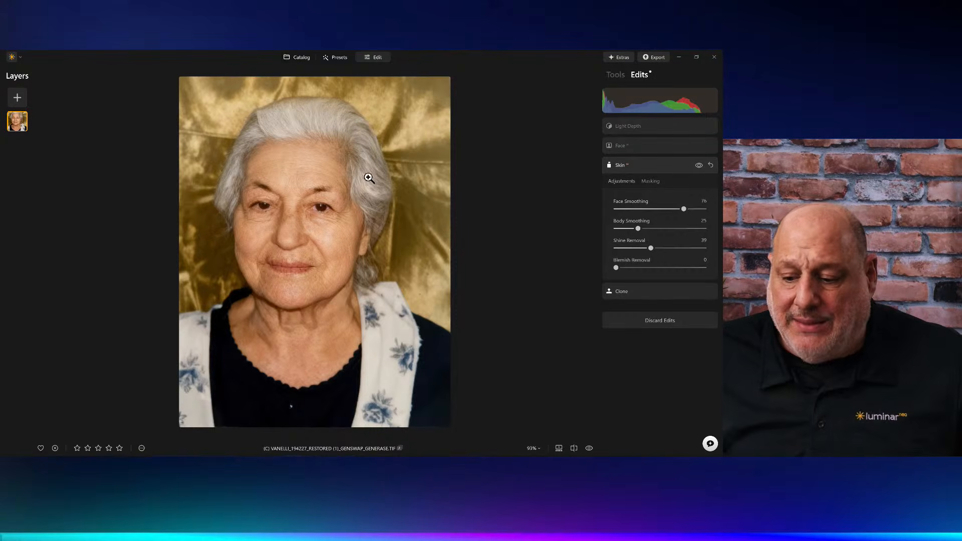
left_click(643, 146)
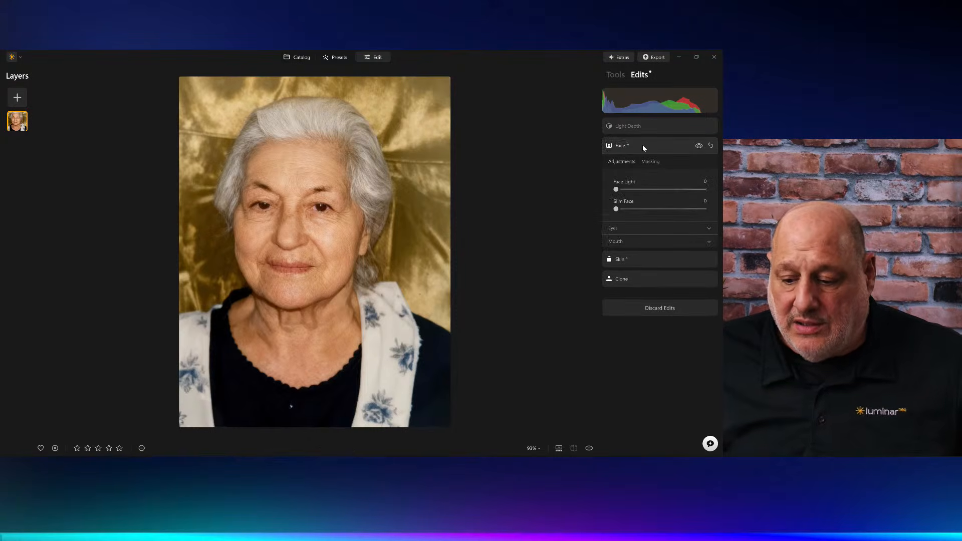
left_click(630, 229)
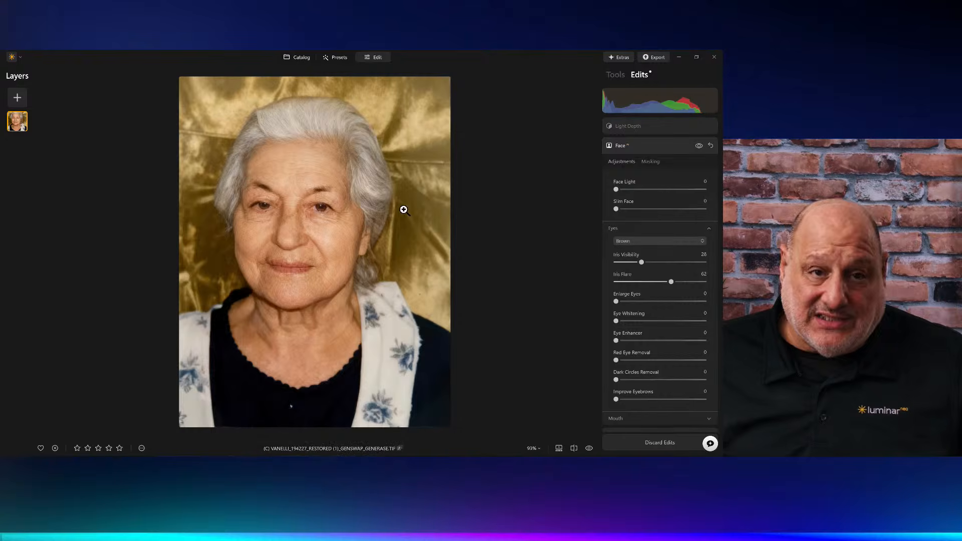
left_click(314, 199)
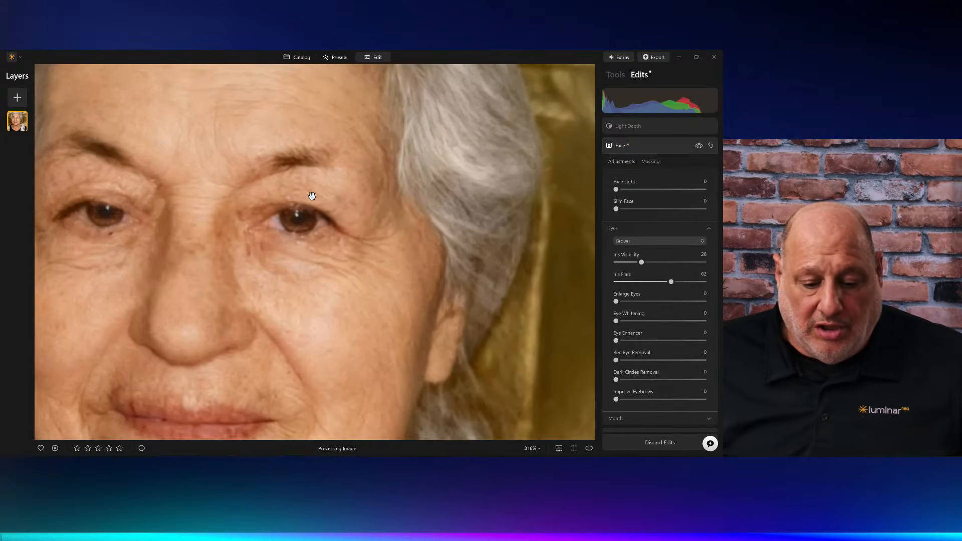
left_click(700, 146)
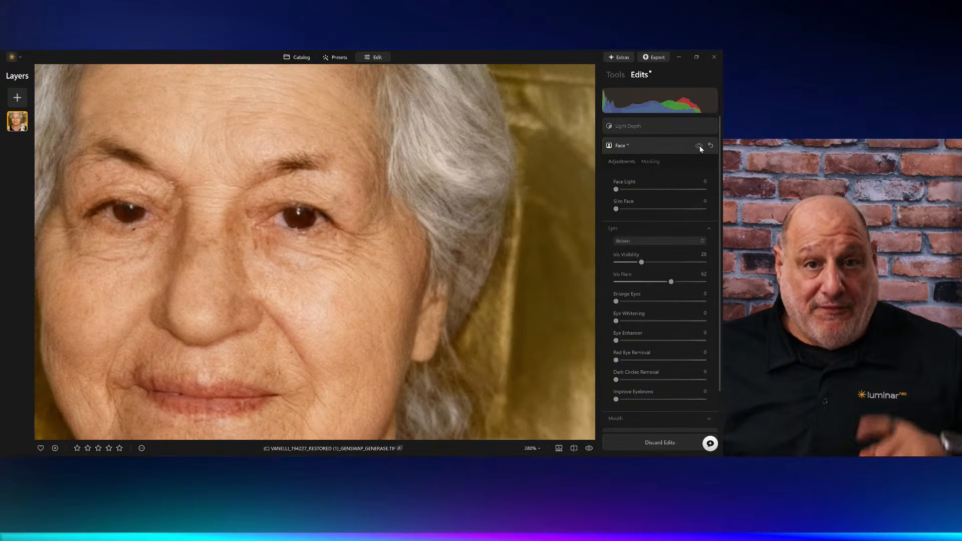
left_click(700, 147)
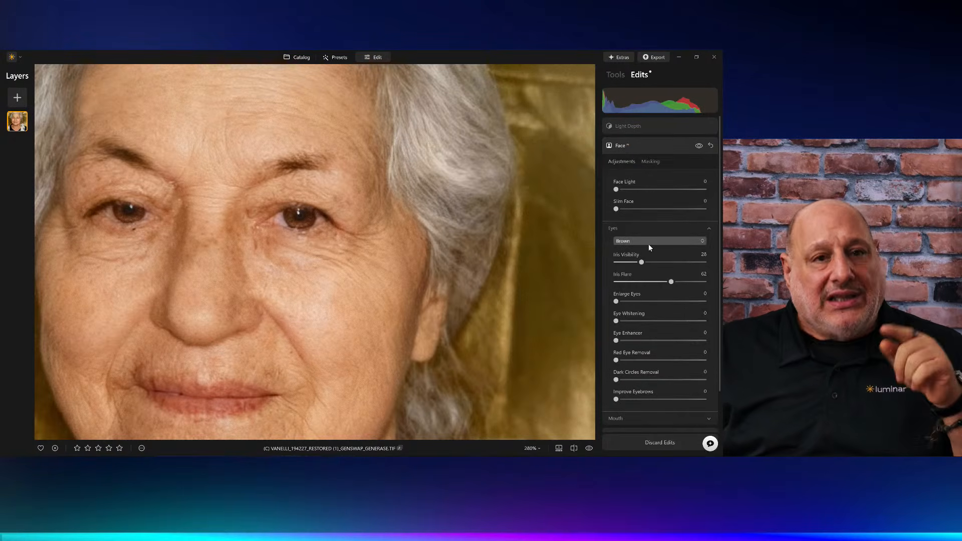
Step: Try Blue as the woman's iris colour in the Face edit's eye settings, and return it to Brown
left_click(649, 245)
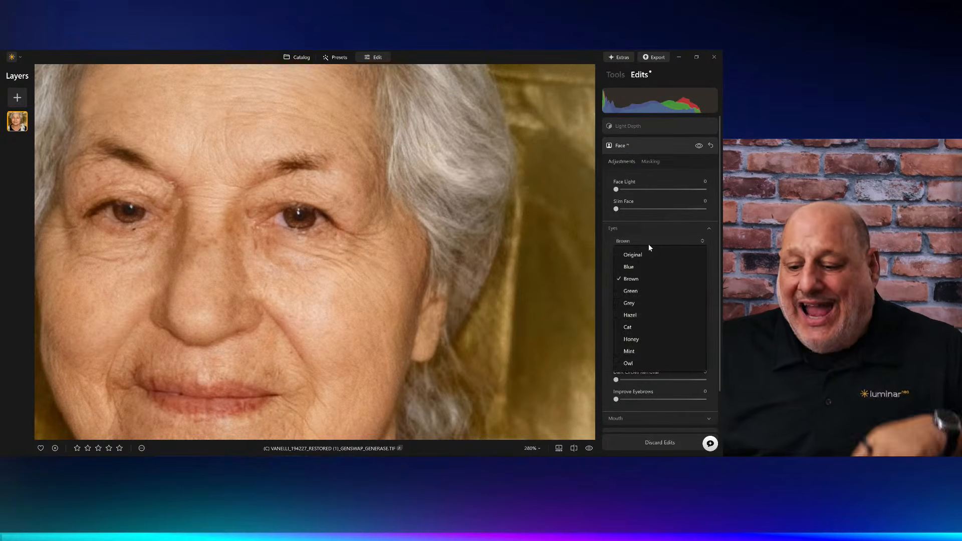
left_click(640, 270)
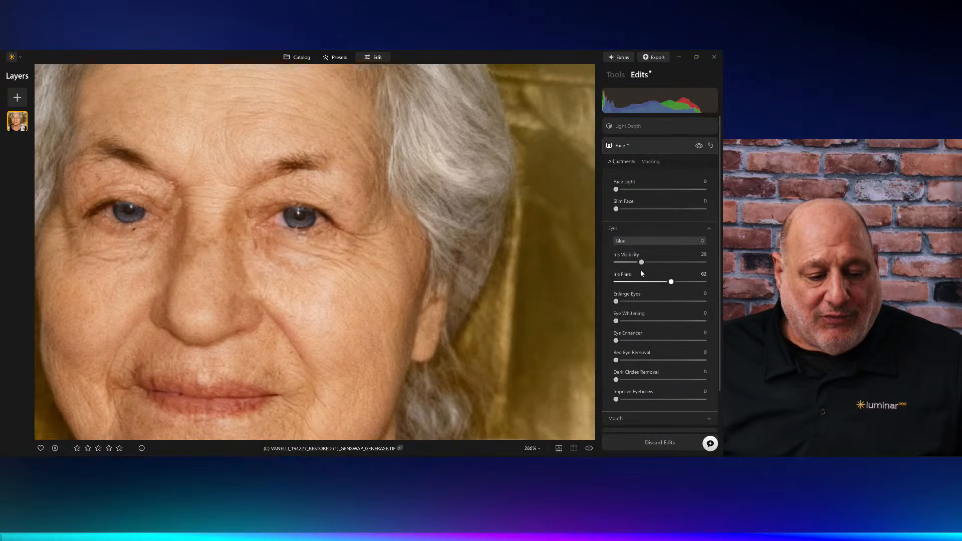
left_click(652, 239)
left_click(640, 280)
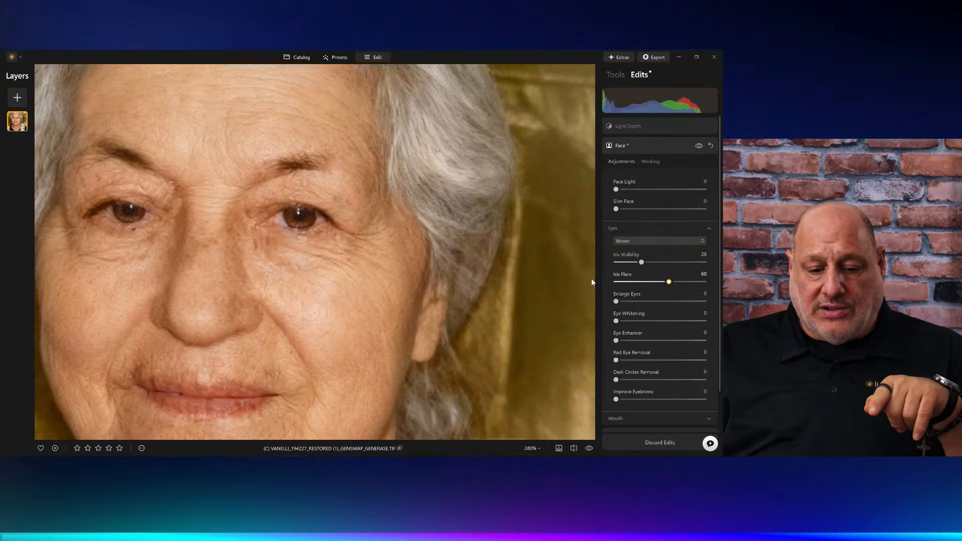
Step: Set Iris Flare to 50 and compare the whole portrait before and after its edits
left_click_drag(669, 282, 619, 281)
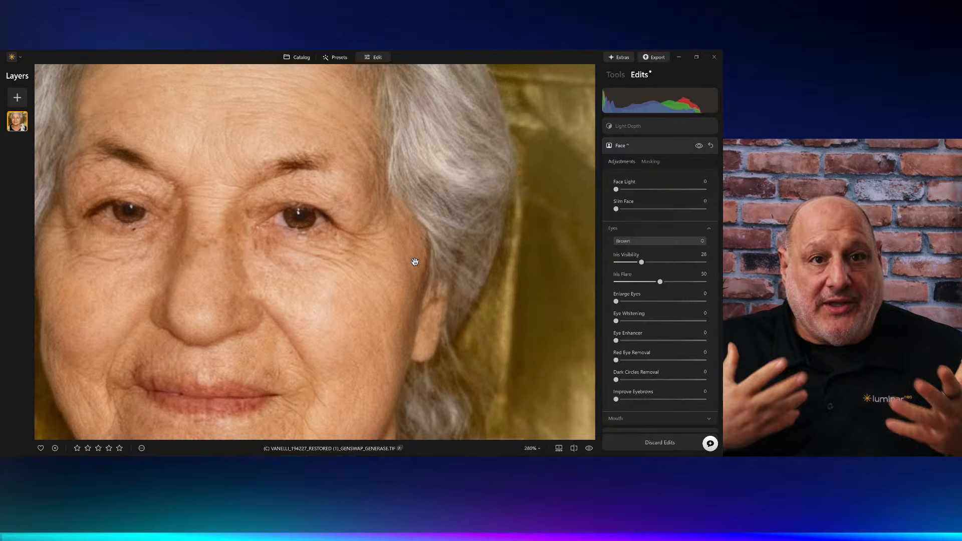
left_click(316, 253)
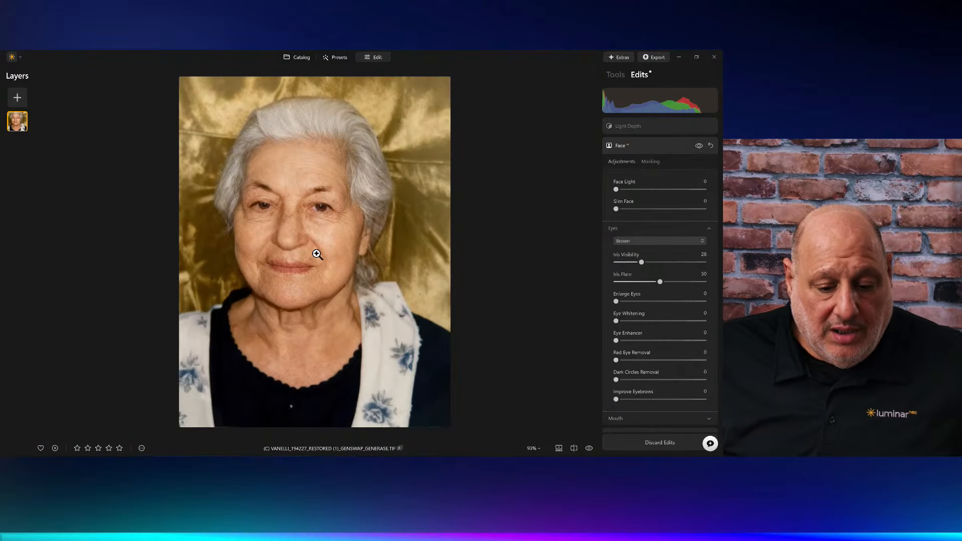
left_click(592, 449)
left_click(594, 448)
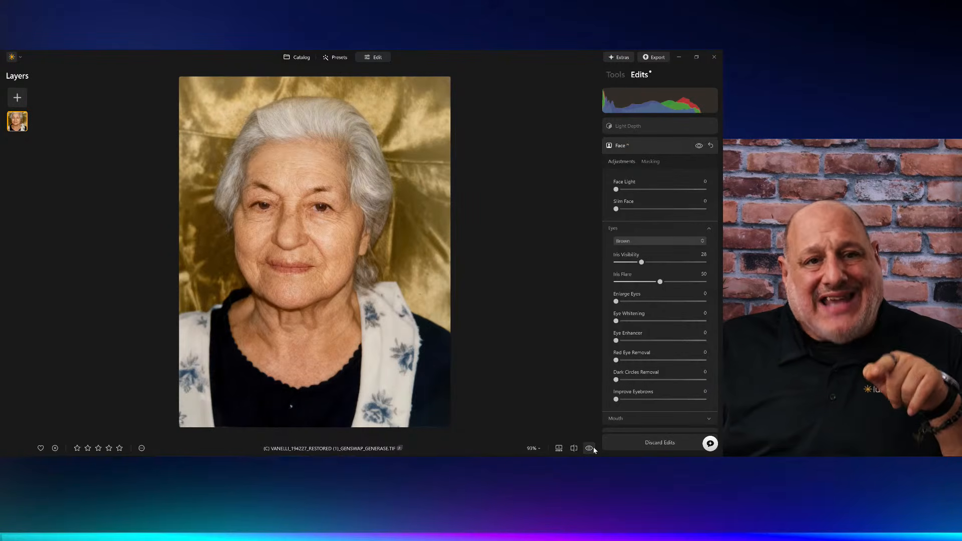
Step: Inspect the Light Depth edit's settings and compare the portrait with and without it
left_click(648, 125)
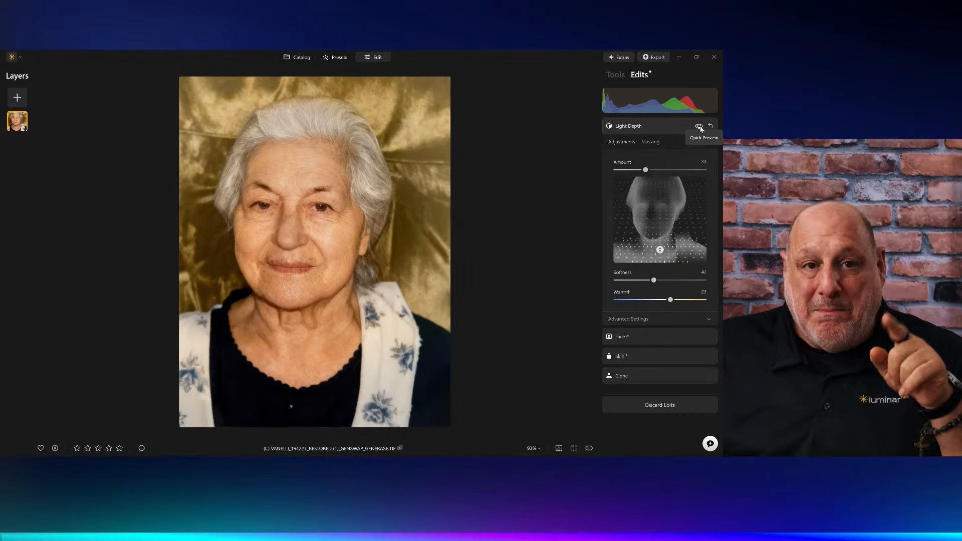
left_click(700, 126)
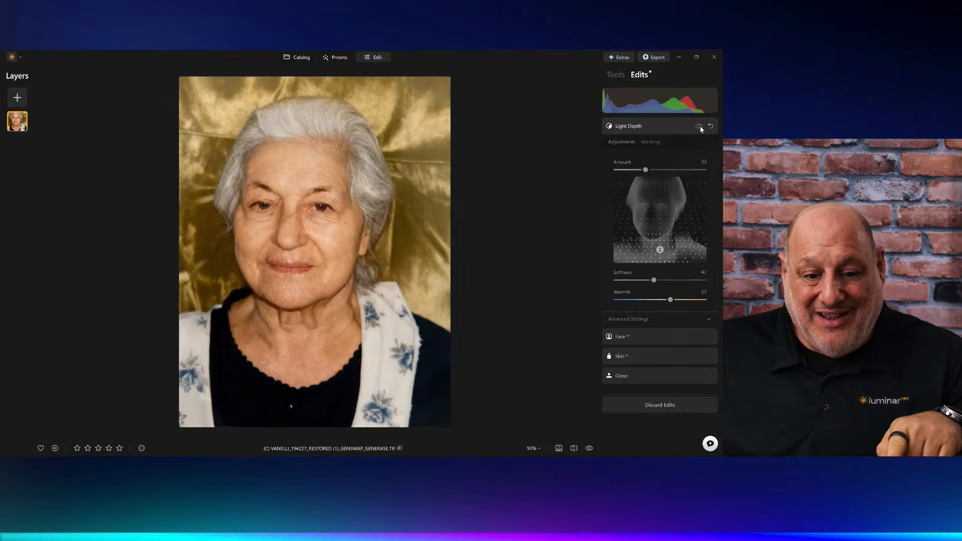
left_click(699, 126)
left_click(699, 127)
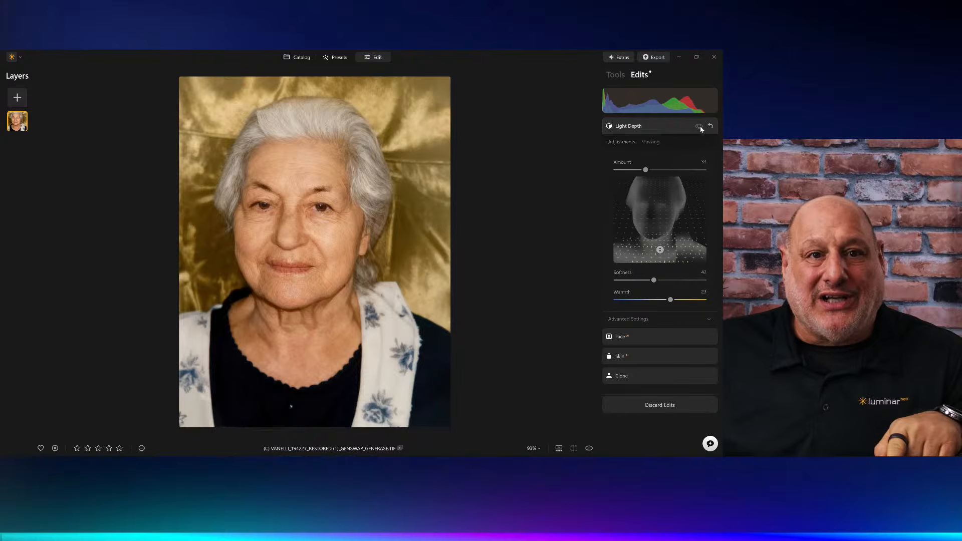
left_click(699, 126)
left_click(699, 127)
left_click(700, 127)
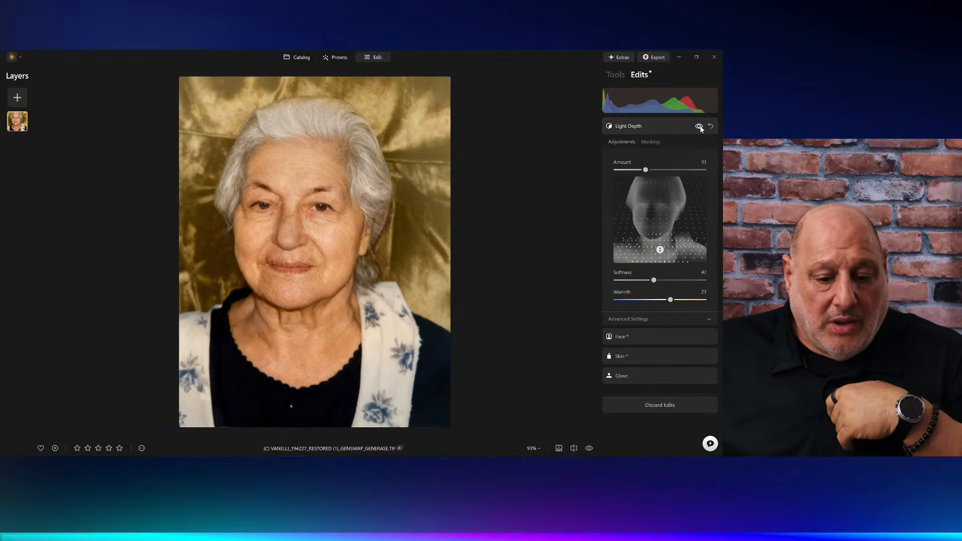
left_click(653, 127)
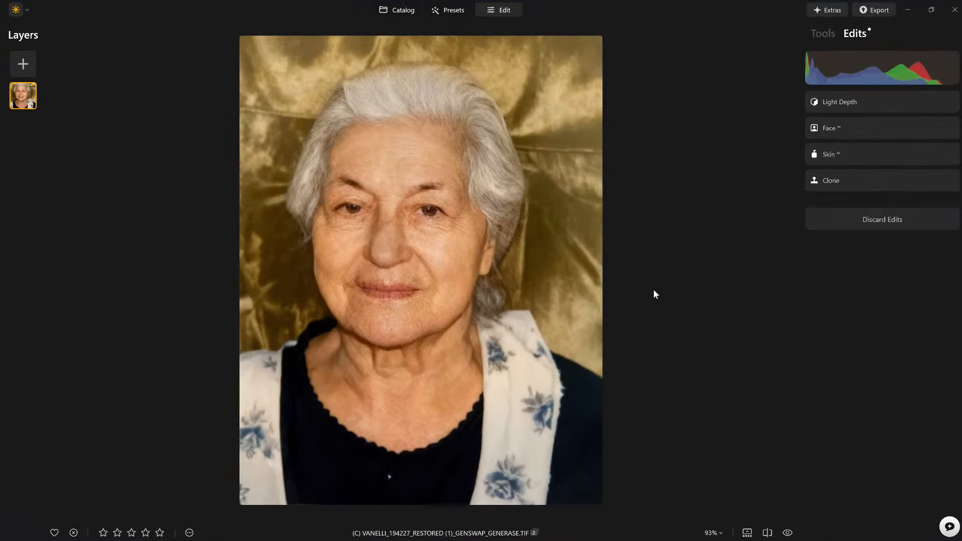
Step: Back in the catalog, examine the unrestored photo of the woman's framed portrait up close and return to the grid
key("g")
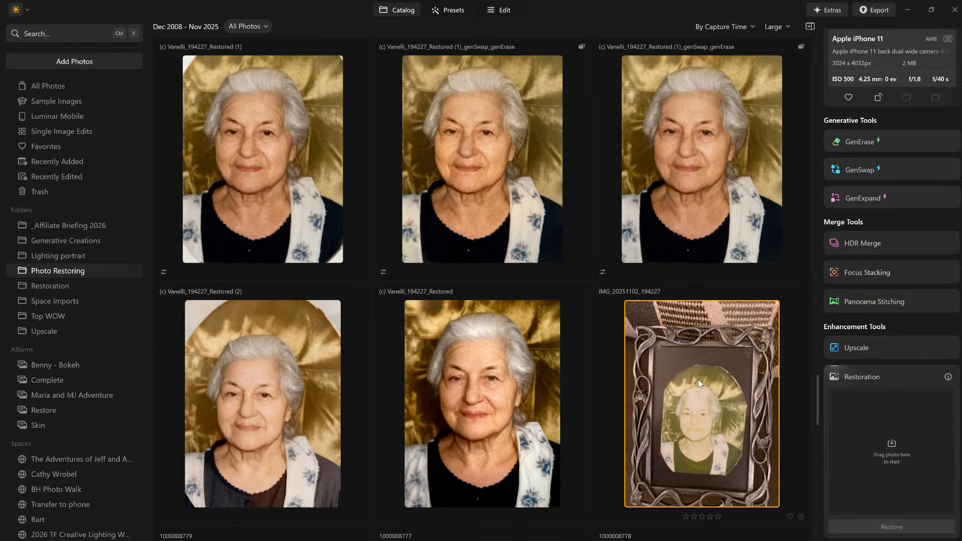
double_click(725, 381)
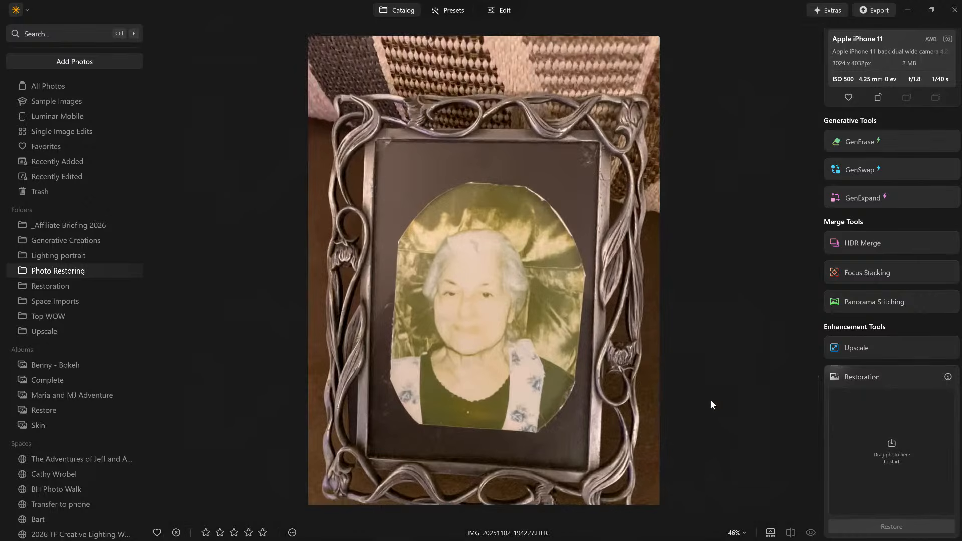
left_click(544, 300)
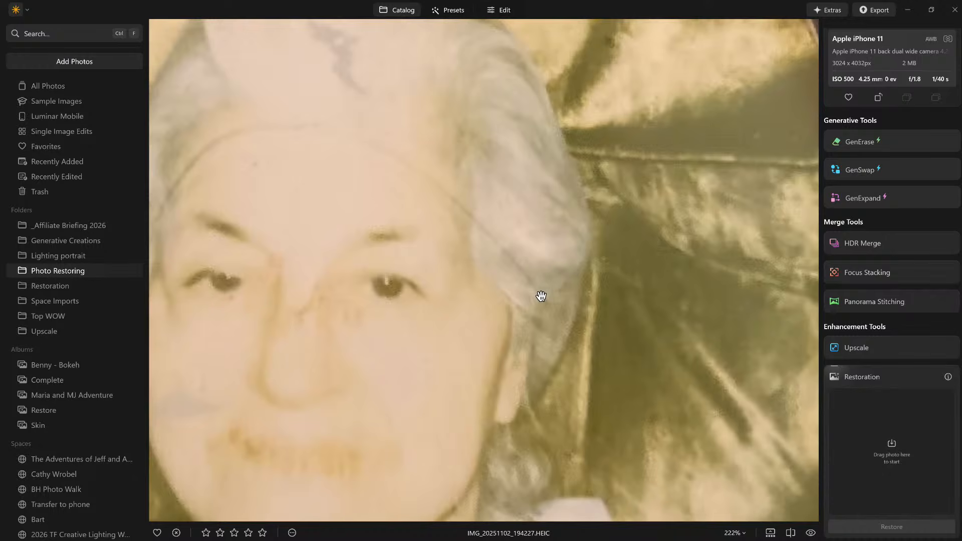
left_click(541, 297)
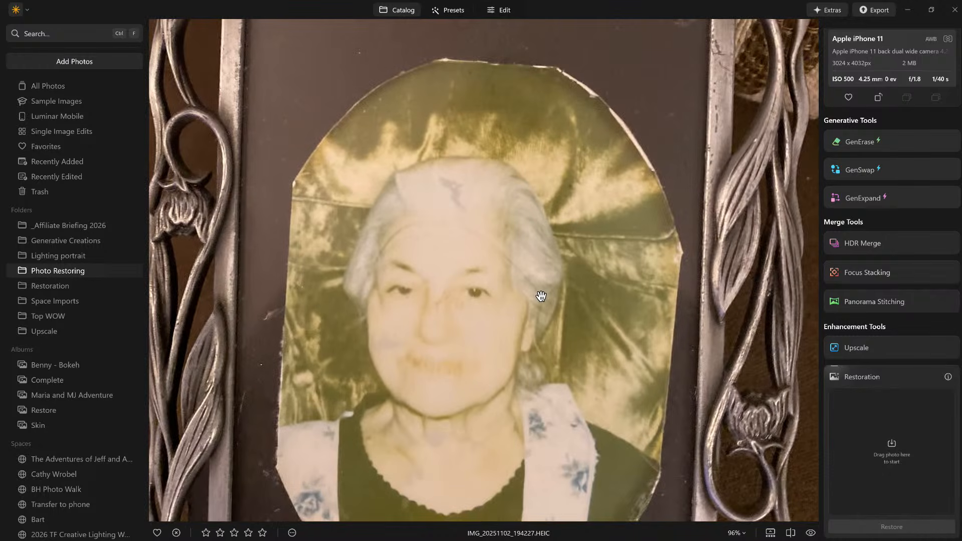
double_click(542, 296)
Step: View the second genSwap_genErase version of the restored portrait enlarged and open it in the editor
left_click(672, 151)
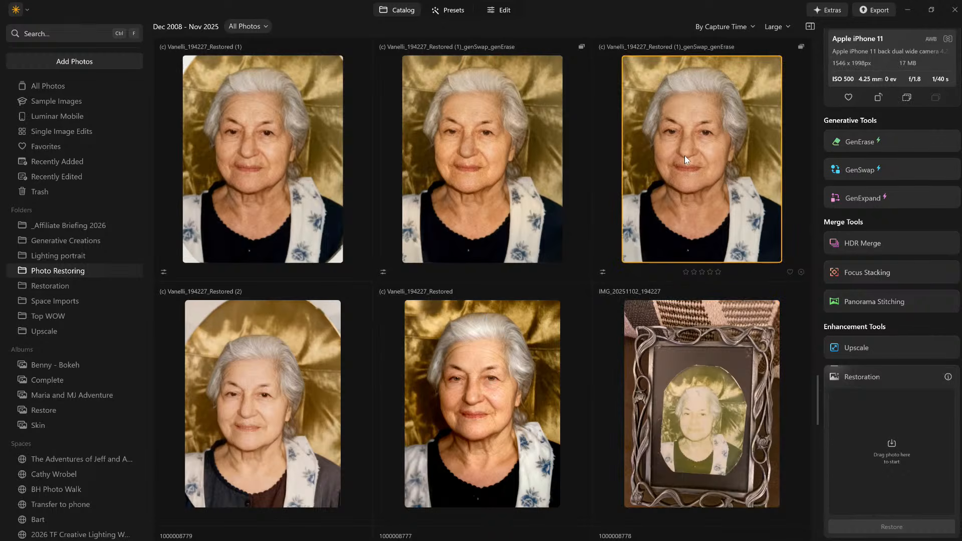
double_click(685, 155)
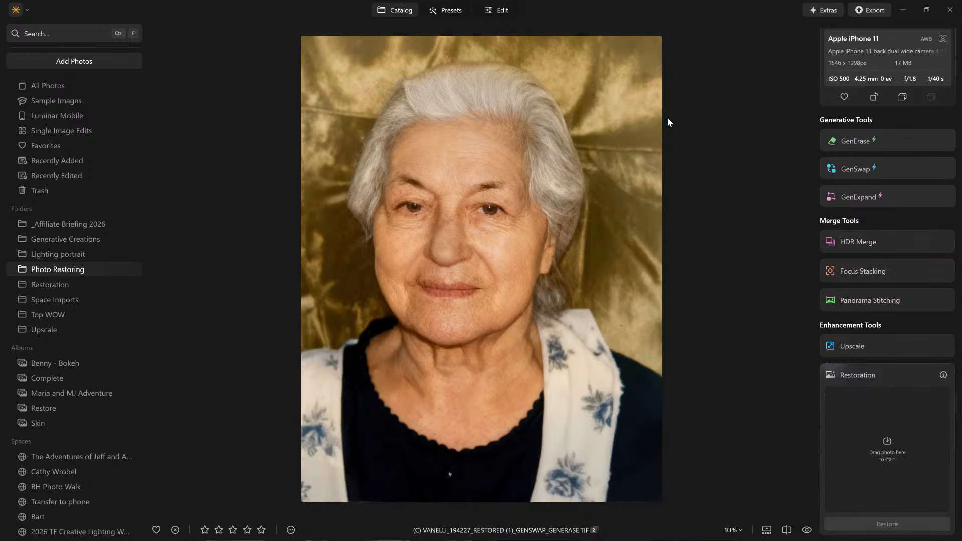
left_click(495, 11)
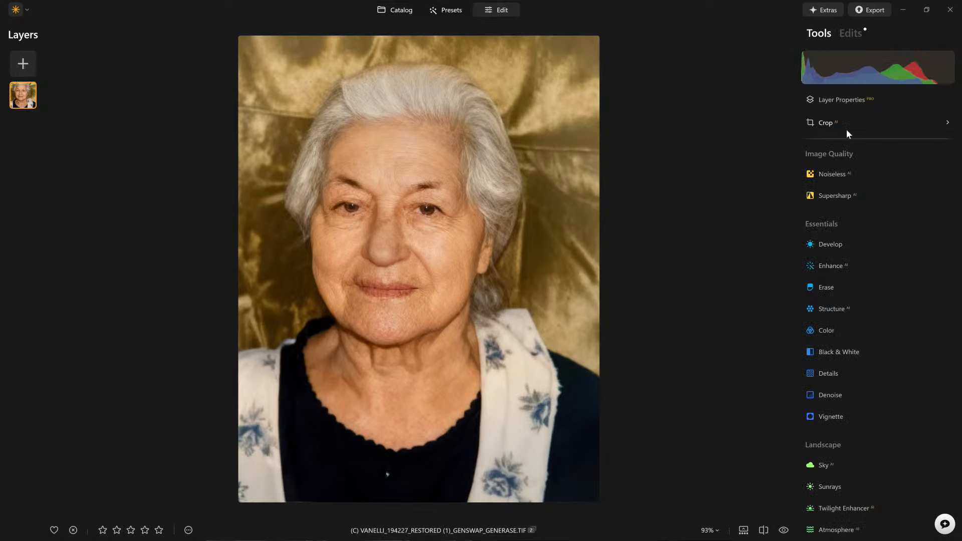
Step: Crop the portrait to a 4:5 ratio with the photo shifted slightly upward in the frame, and return to the catalog
left_click(822, 123)
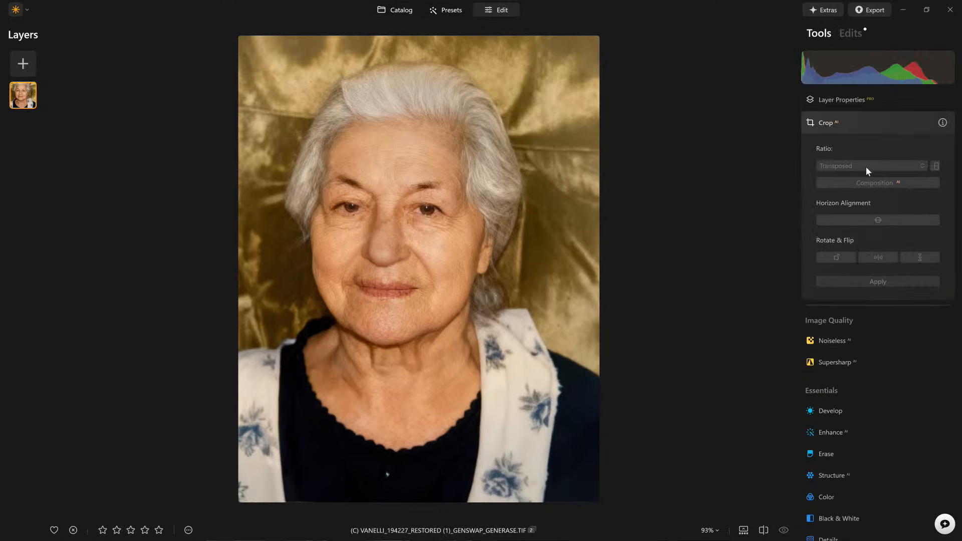
left_click(866, 167)
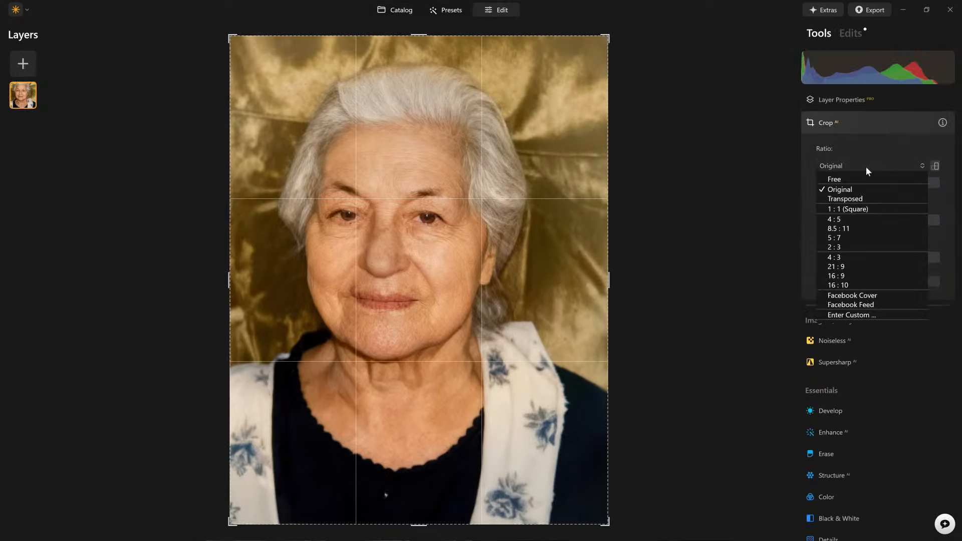
left_click(851, 219)
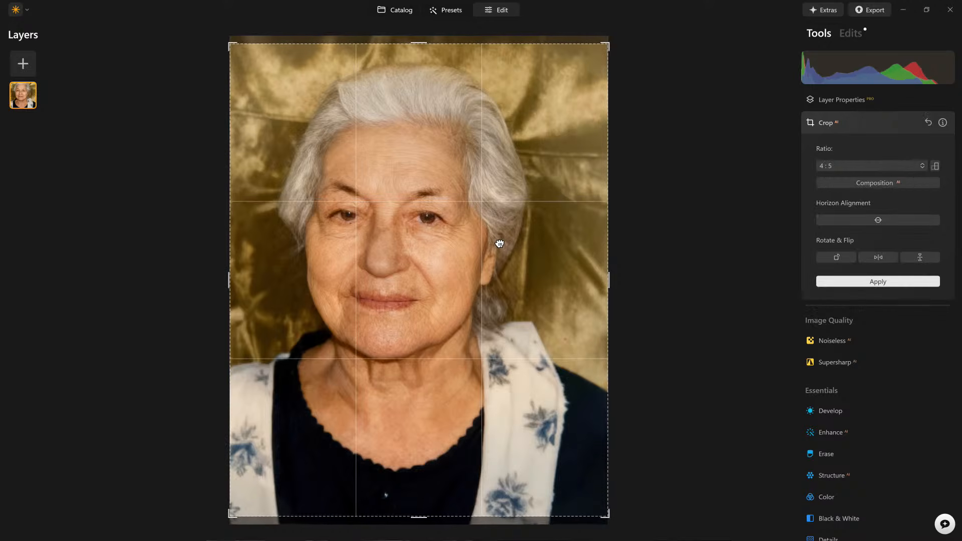
left_click_drag(500, 244, 499, 241)
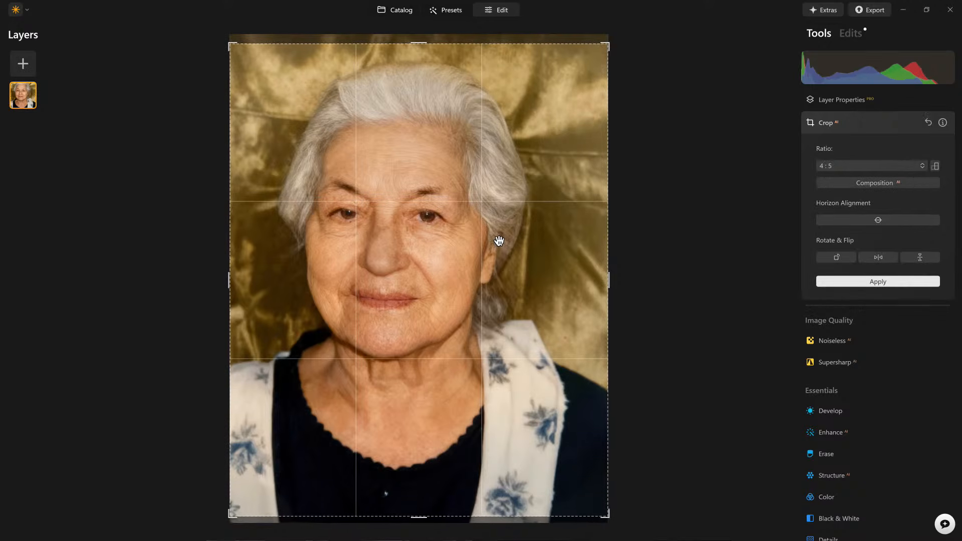
key("Return")
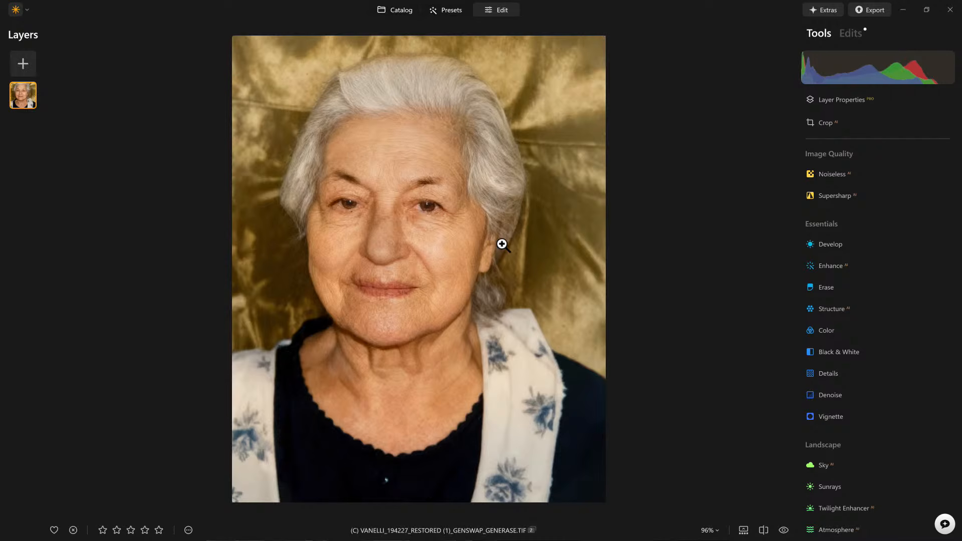
key("g")
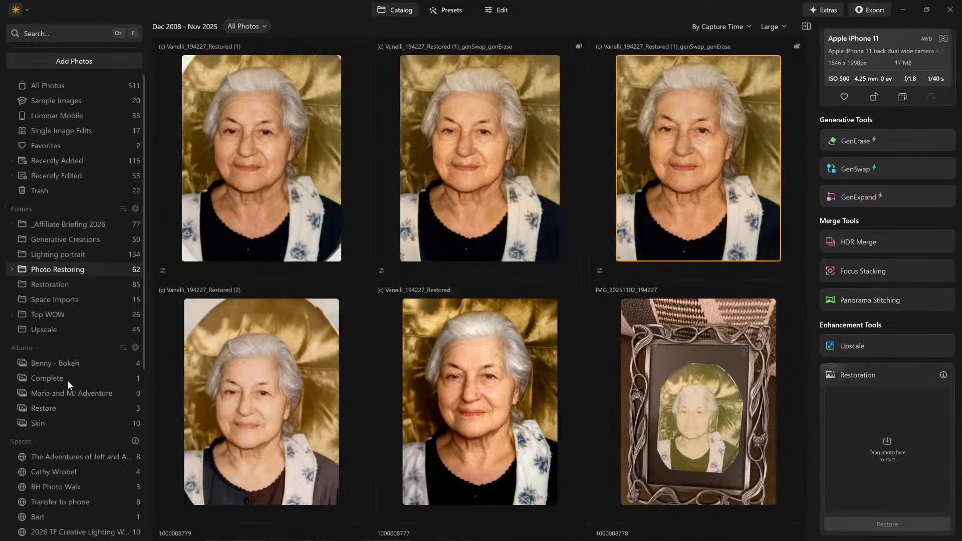
Step: View the preview of the family restoration Space that expires 02-14-2026, including its shareable web page link, and close it
scroll(67, 380, "down", 3)
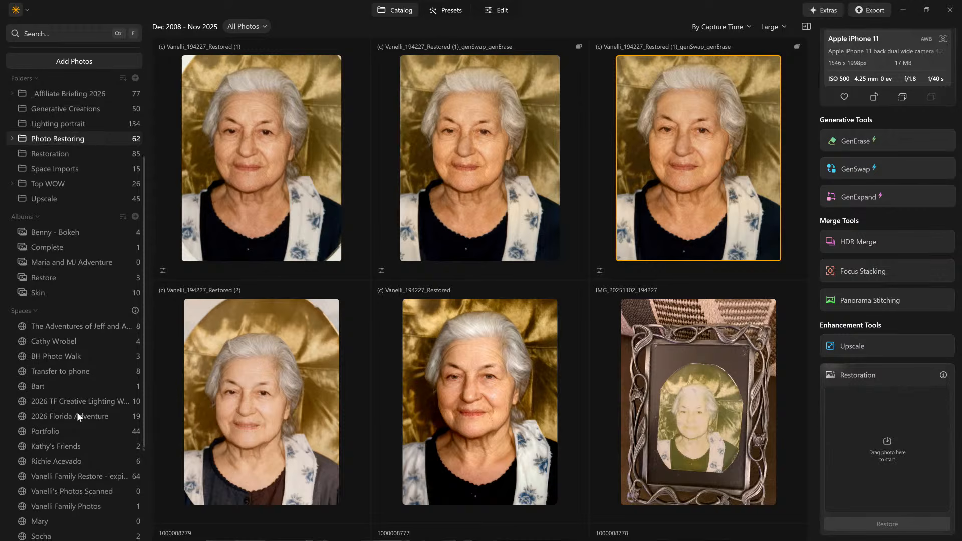
scroll(74, 414, "down", 2)
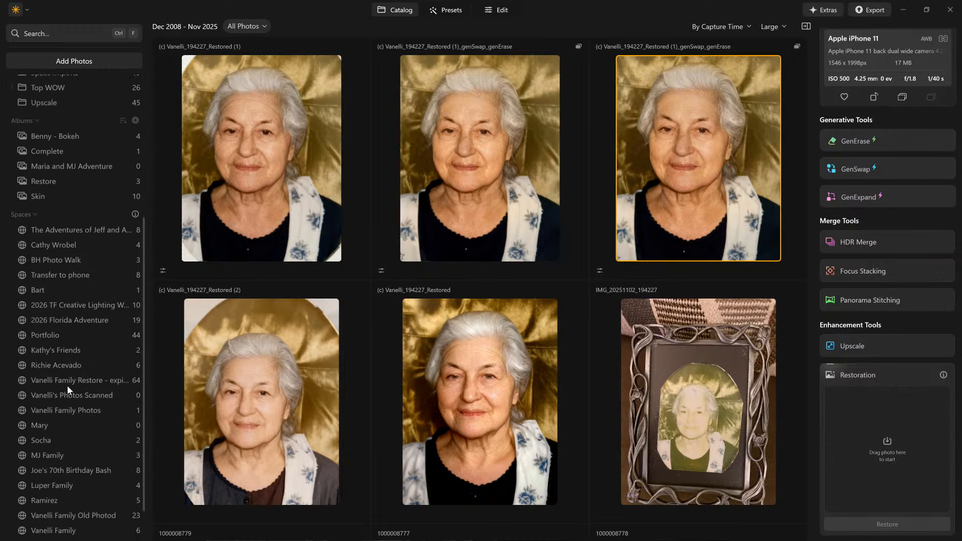
scroll(68, 386, "up", 1)
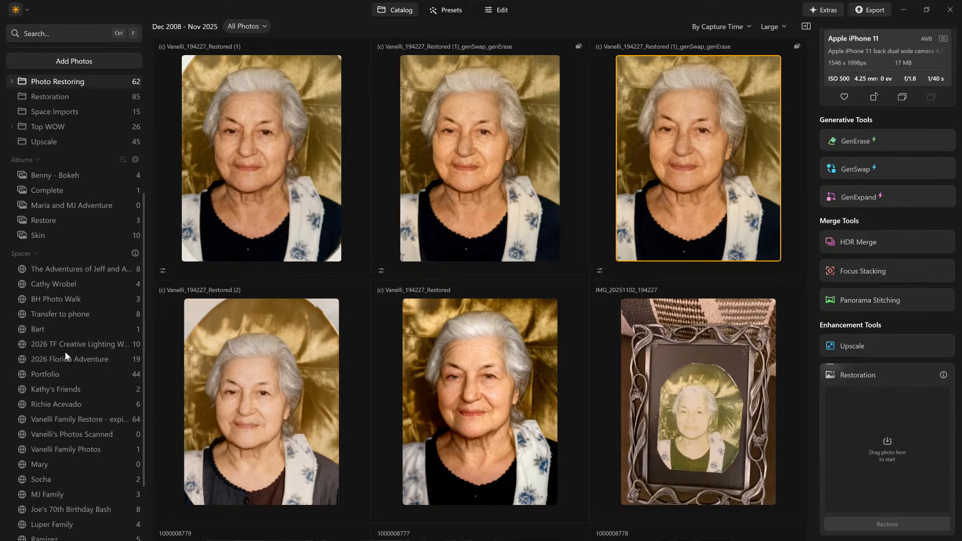
left_click(74, 420)
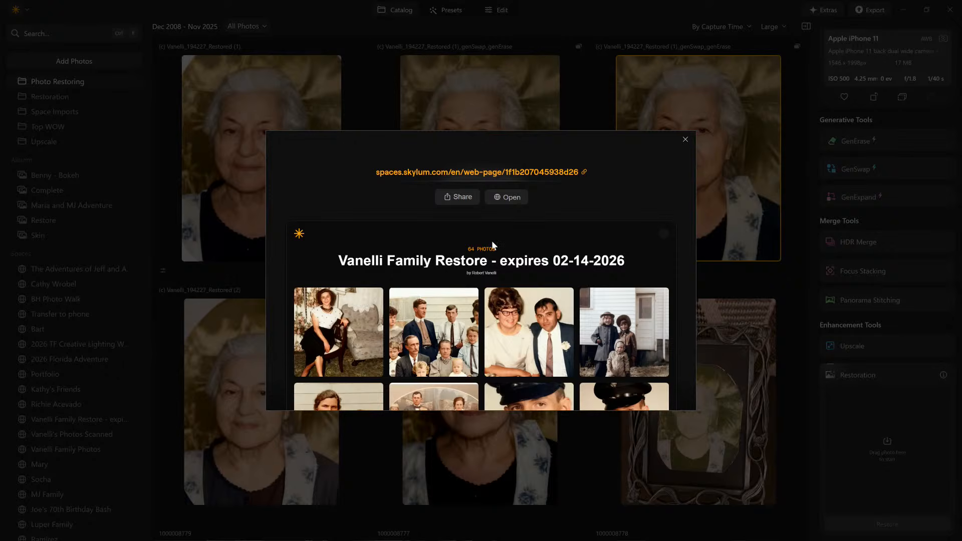
left_click(685, 139)
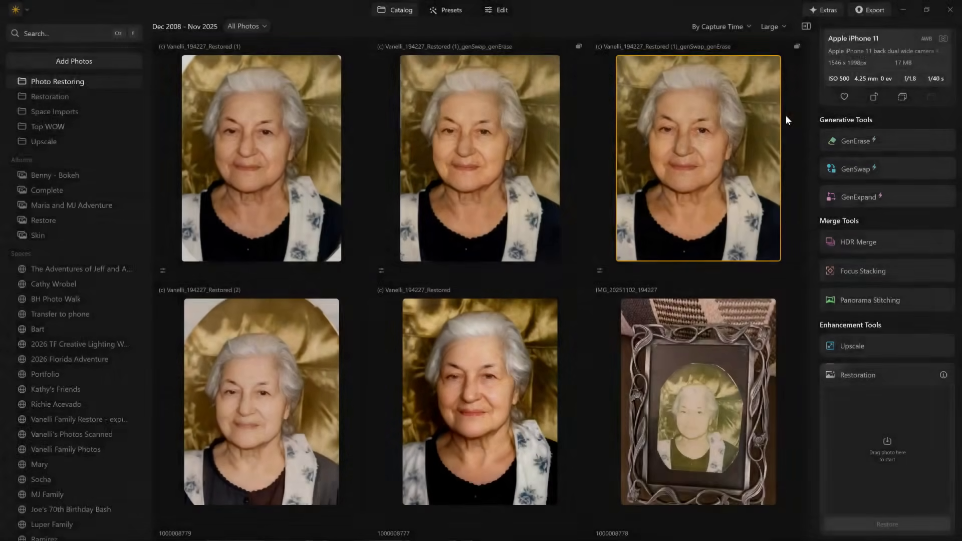
Step: Bring up the export options for publishing the selected cropped portrait to a Space
left_click(875, 15)
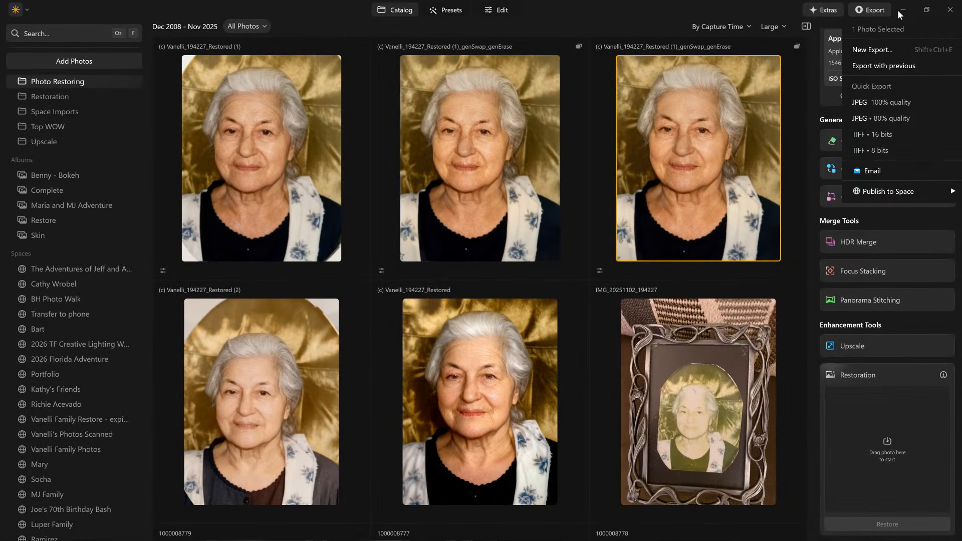
mouse_move(884, 192)
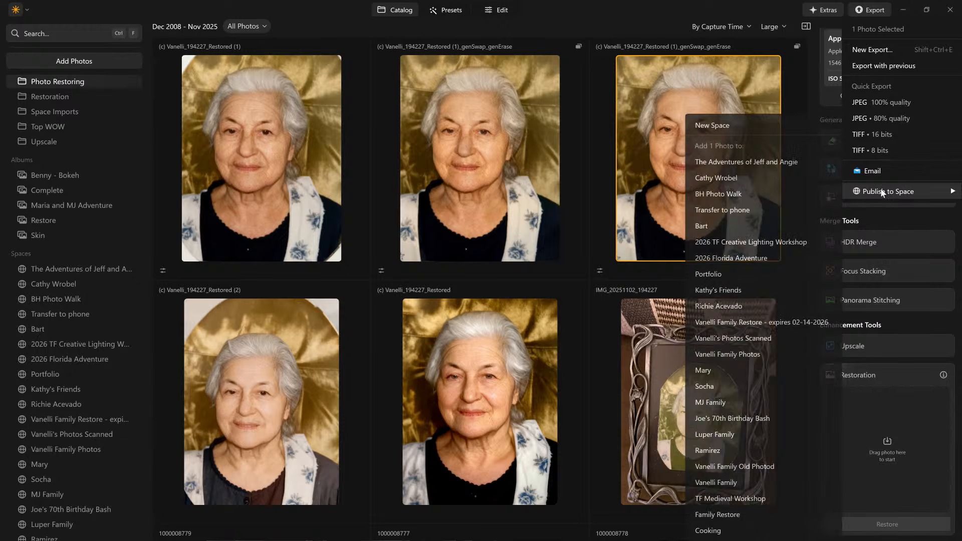